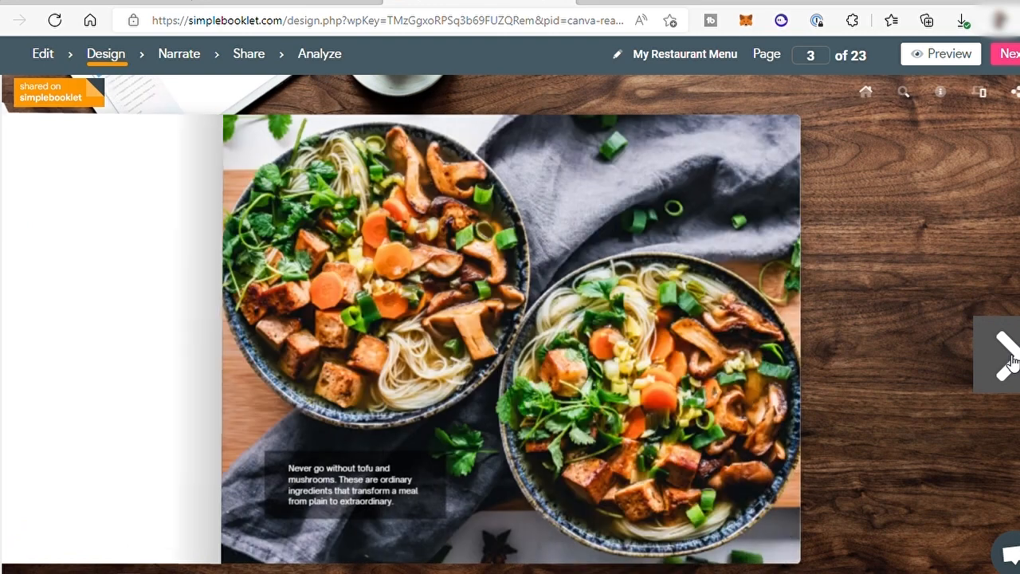
Step: Flip through the pages of the My Restaurant Menu flipbook from page 3 to page 6
left_click(1008, 360)
left_click(1008, 360)
left_click(1008, 360)
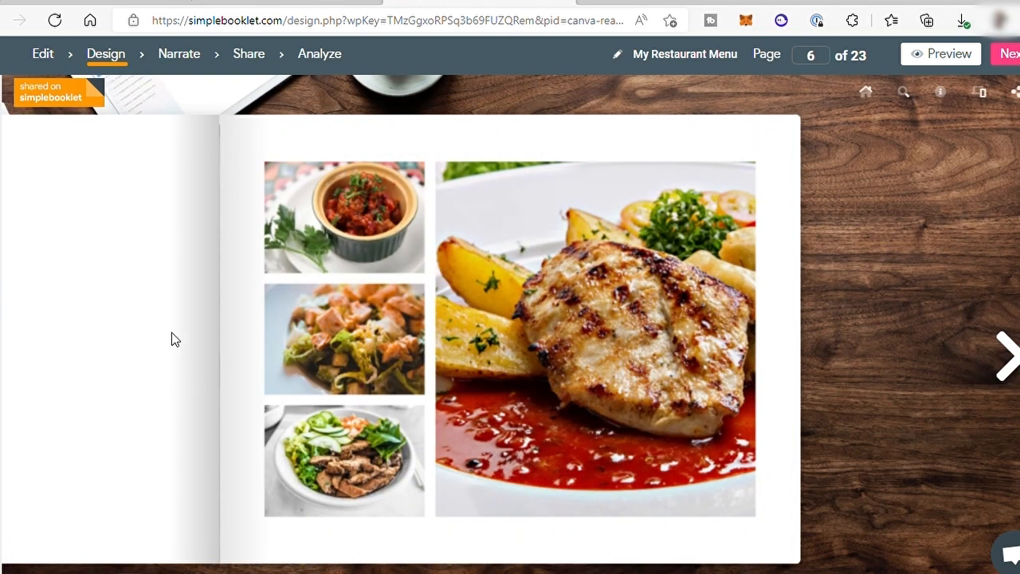
left_click(675, 222)
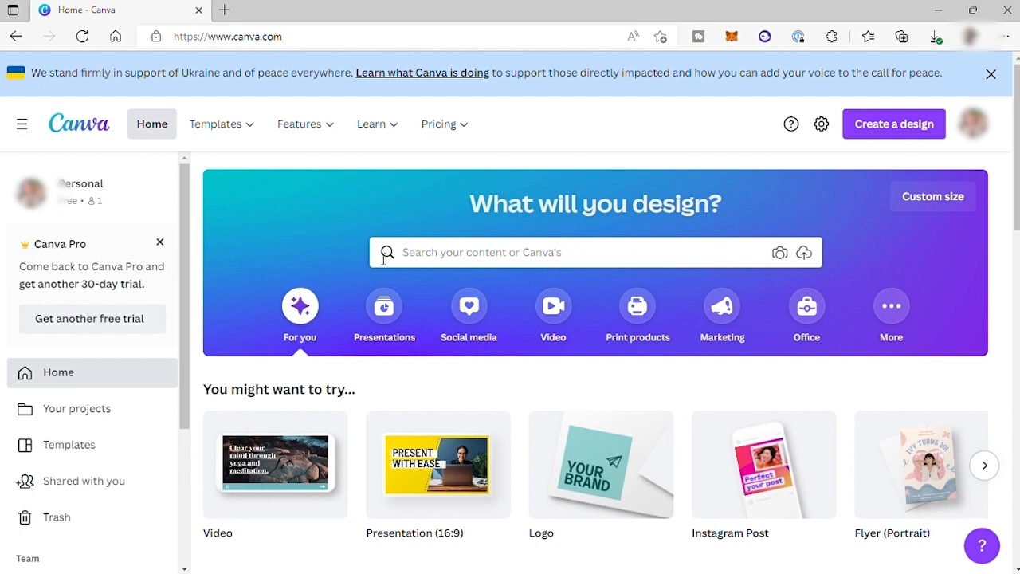
Step: Switch to Canva and look through the recent designs on its home page
scroll(513, 319, "down", 10)
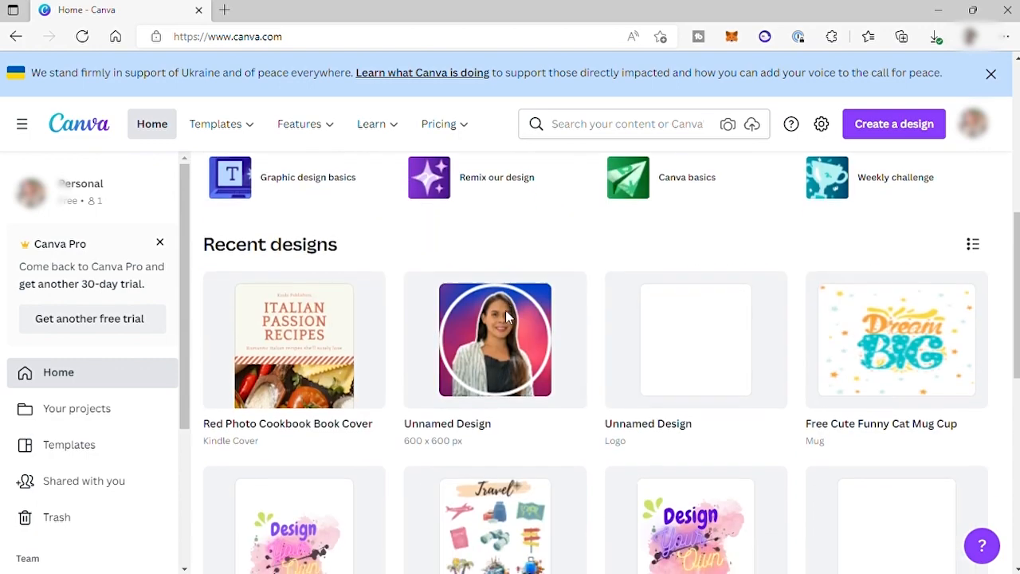
scroll(513, 319, "down", 5)
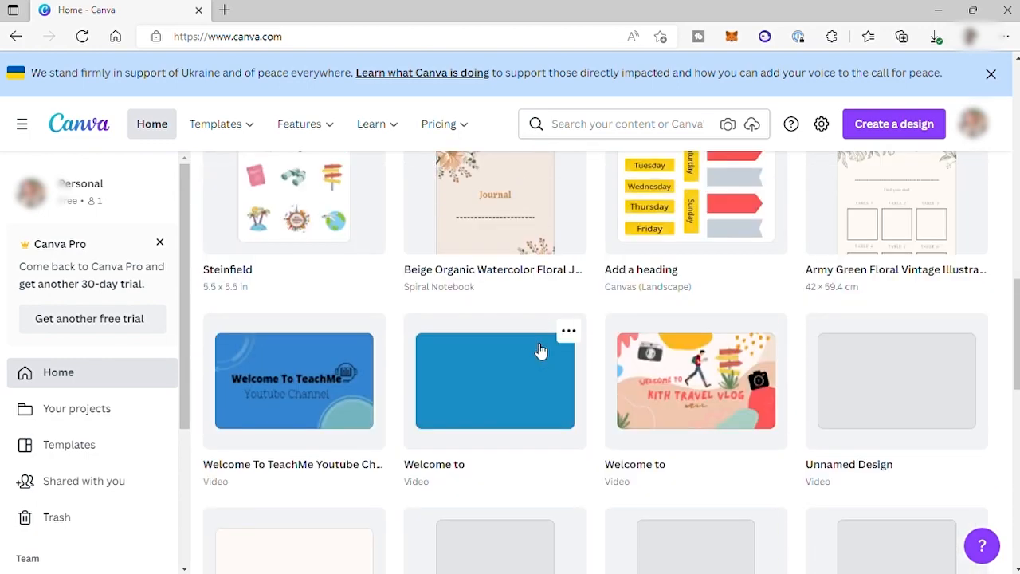
scroll(540, 351, "up", 5)
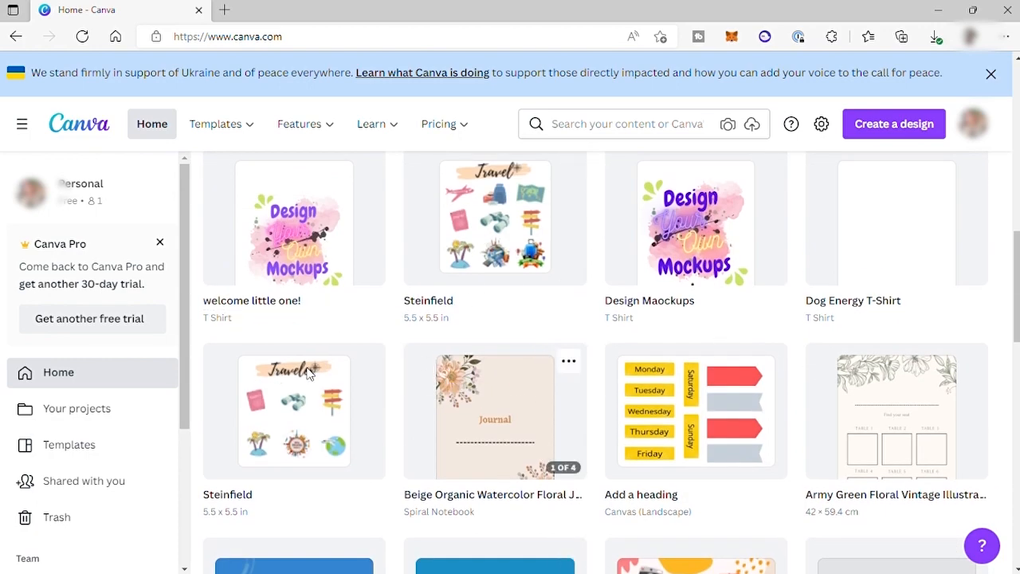
mouse_move(416, 384)
scroll(451, 416, "down", 2)
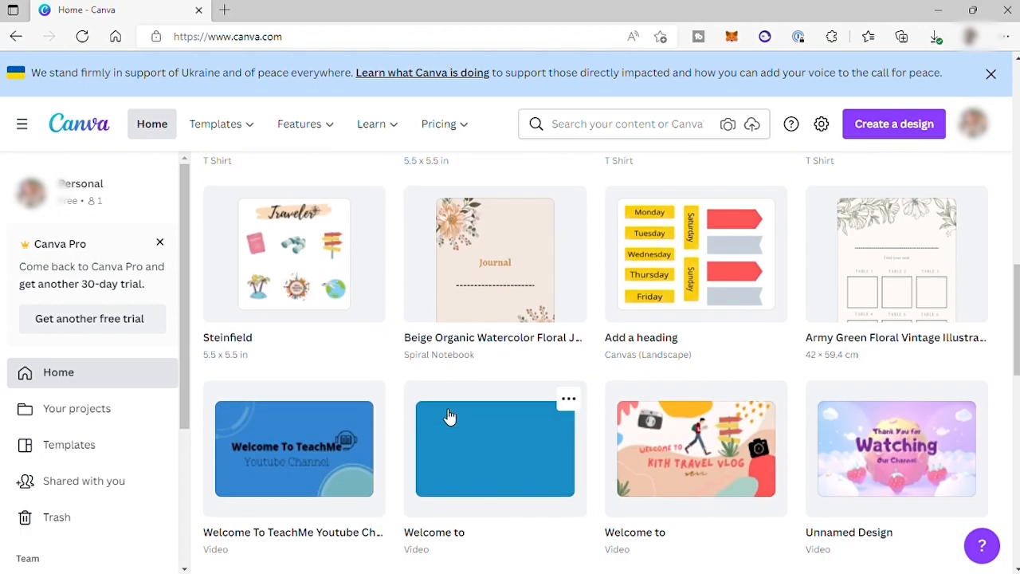
scroll(449, 416, "down", 2)
scroll(444, 414, "up", 15)
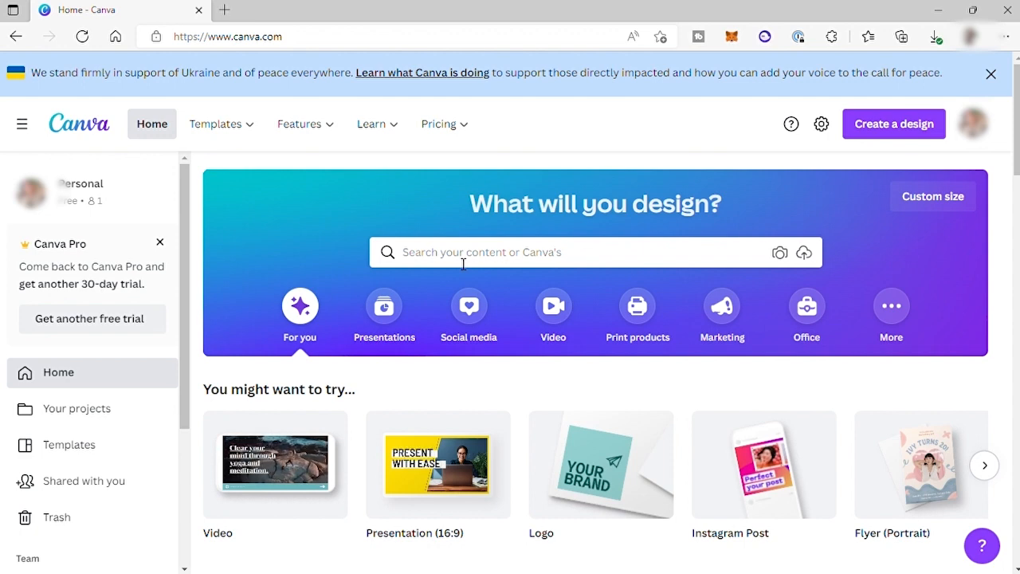
Step: Search Canva's templates for books and show all the matching templates
left_click(459, 264)
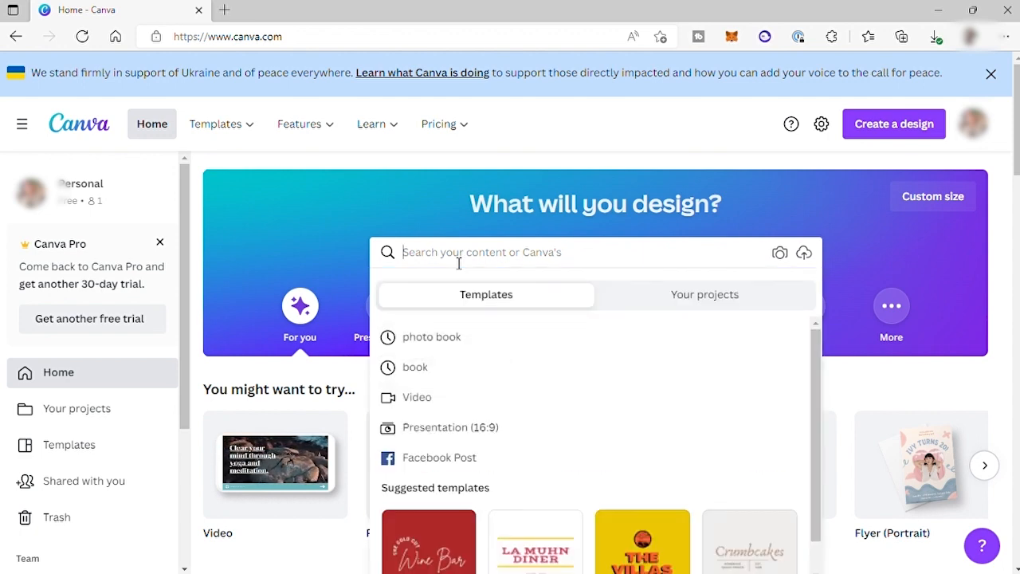
type("Book")
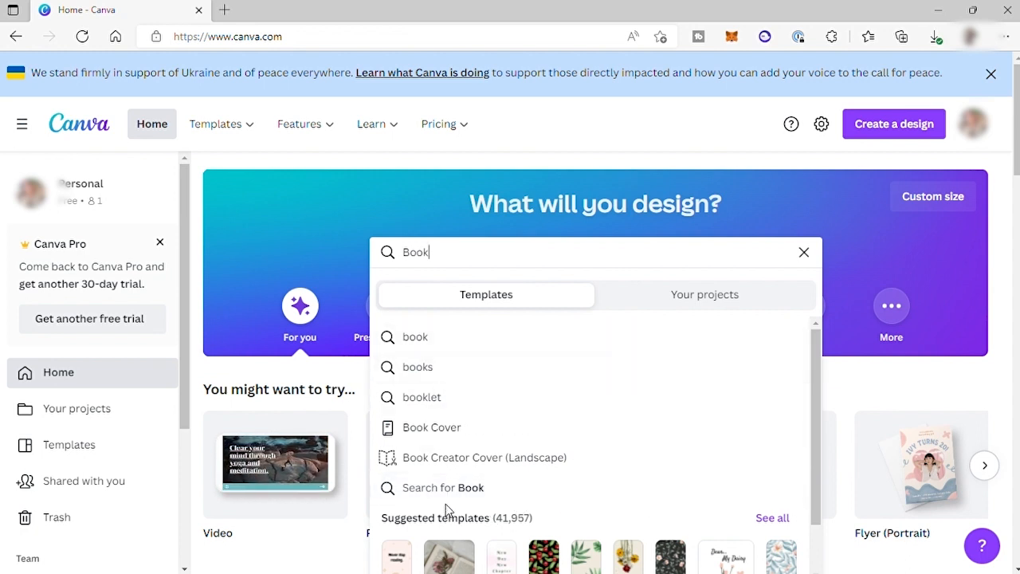
left_click(890, 124)
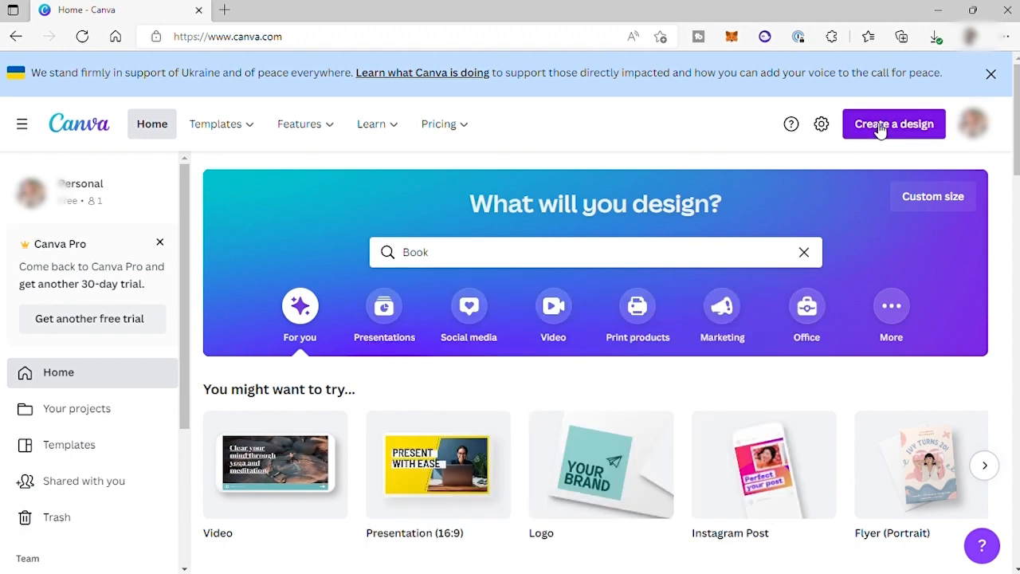
left_click(719, 438)
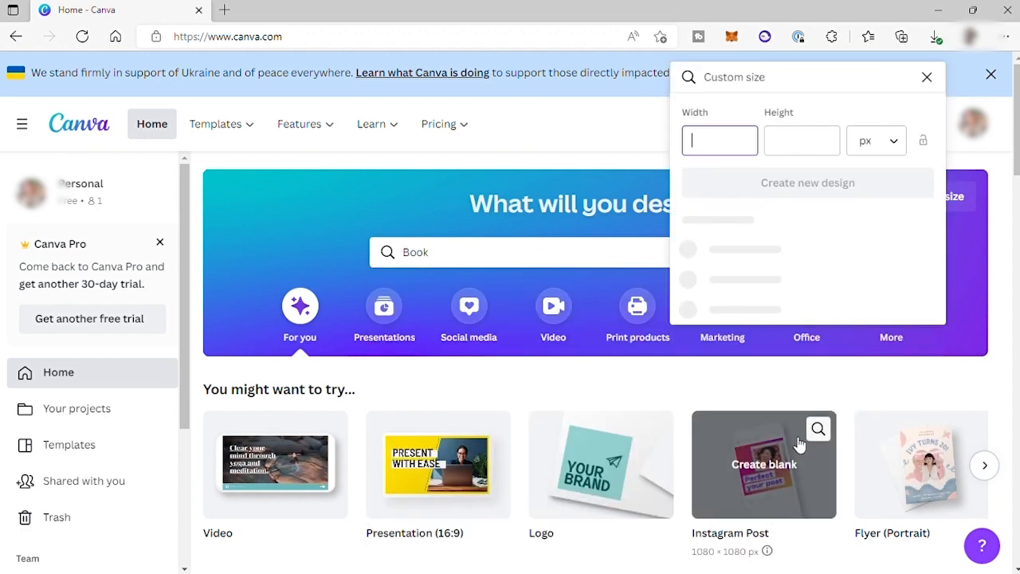
left_click(536, 267)
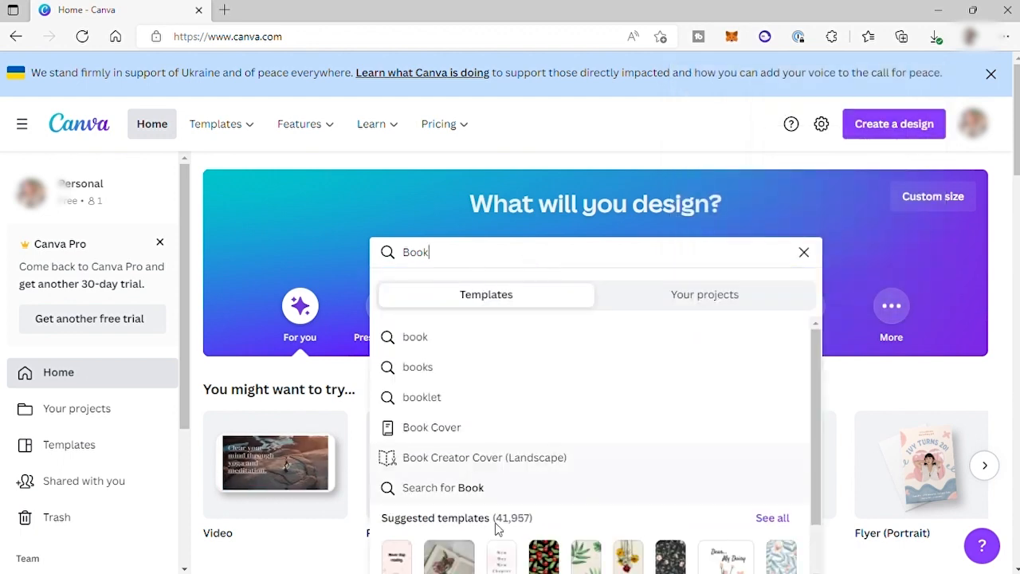
left_click(771, 518)
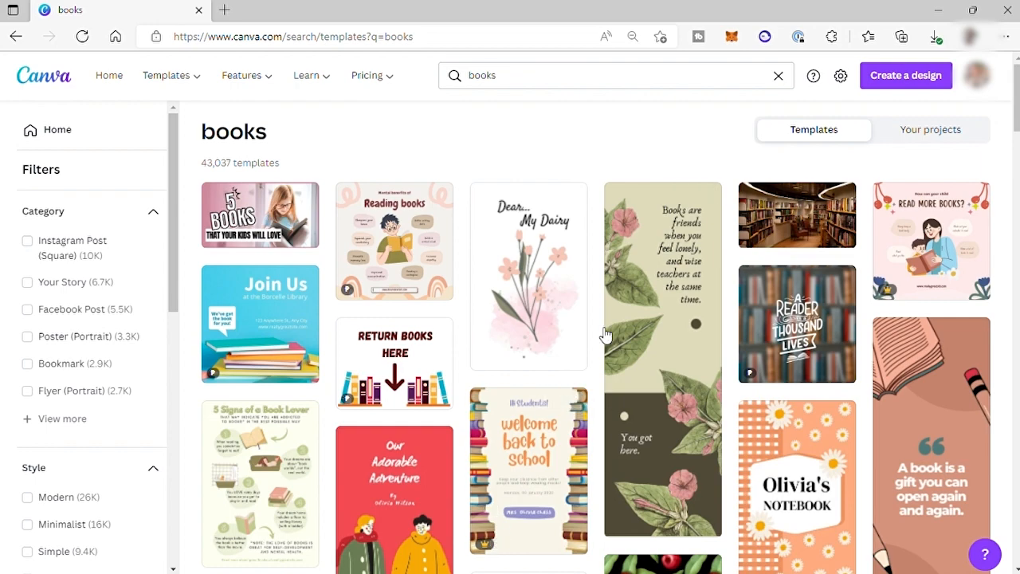
Step: Browse the book templates and open the "Inspiring Books to Read Today" Pinterest Pin template for editing
scroll(638, 318, "down", 2)
scroll(705, 248, "down", 5)
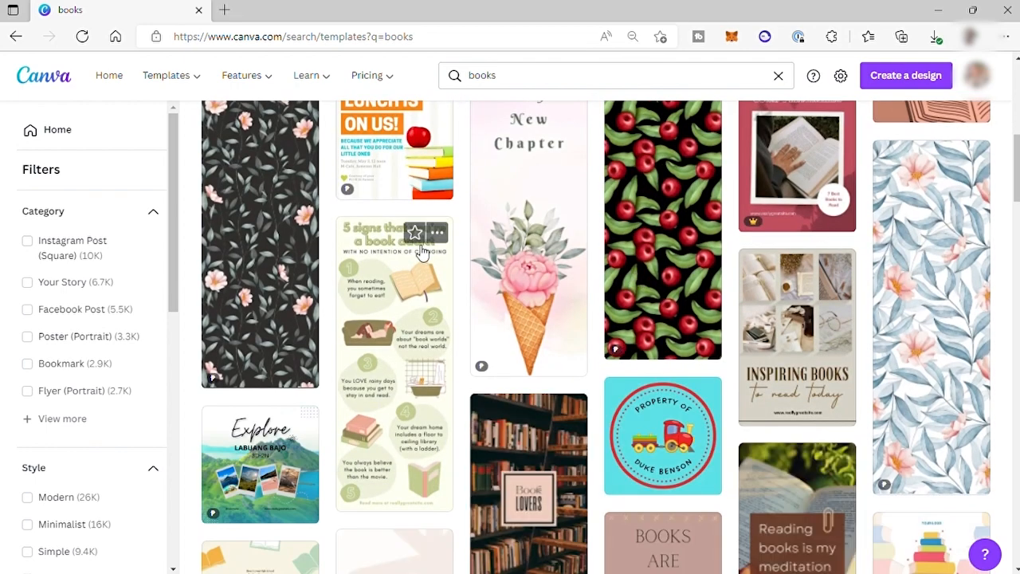
scroll(692, 268, "down", 1)
scroll(691, 268, "down", 6)
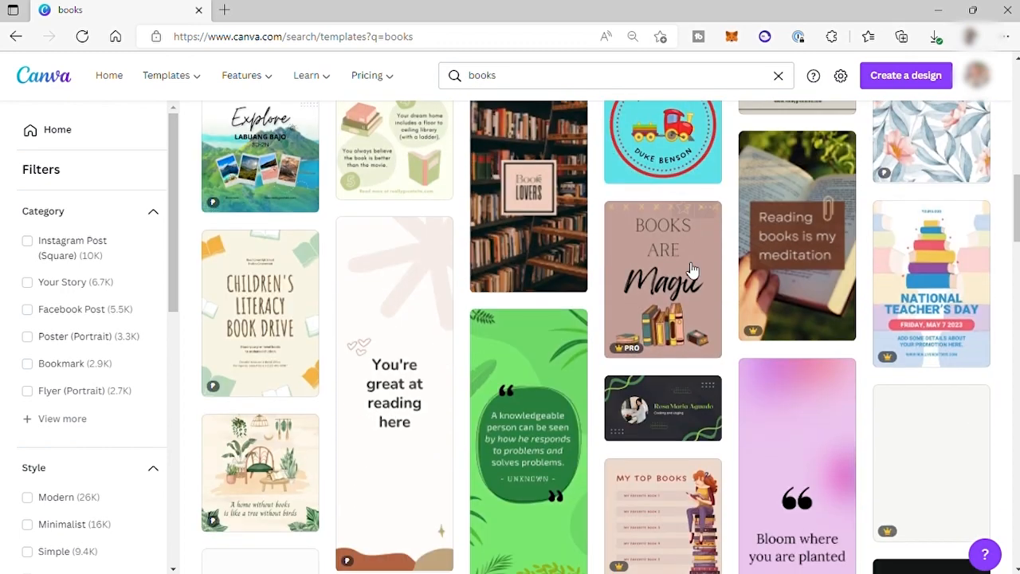
scroll(666, 358, "up", 2)
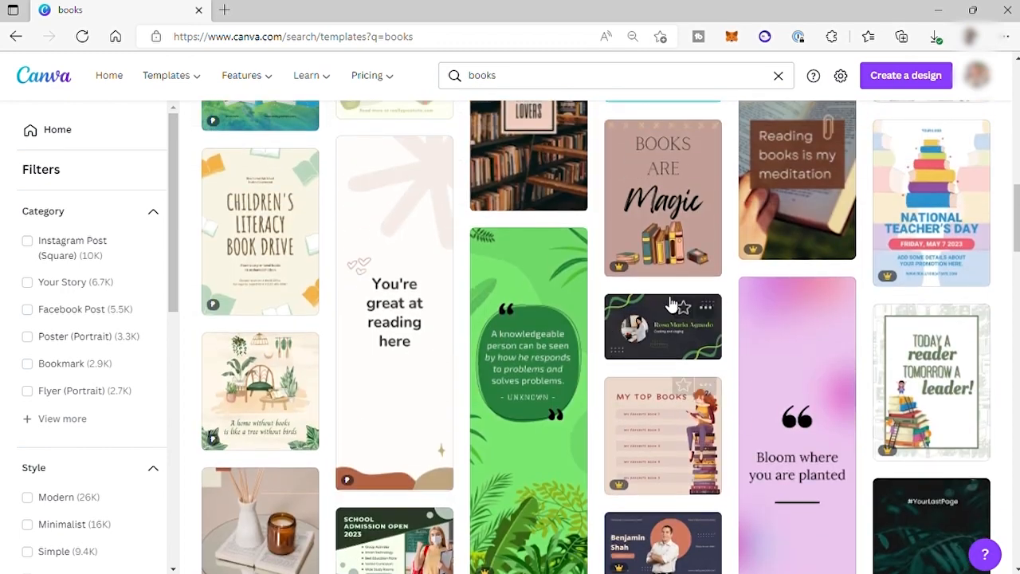
scroll(366, 239, "up", 2)
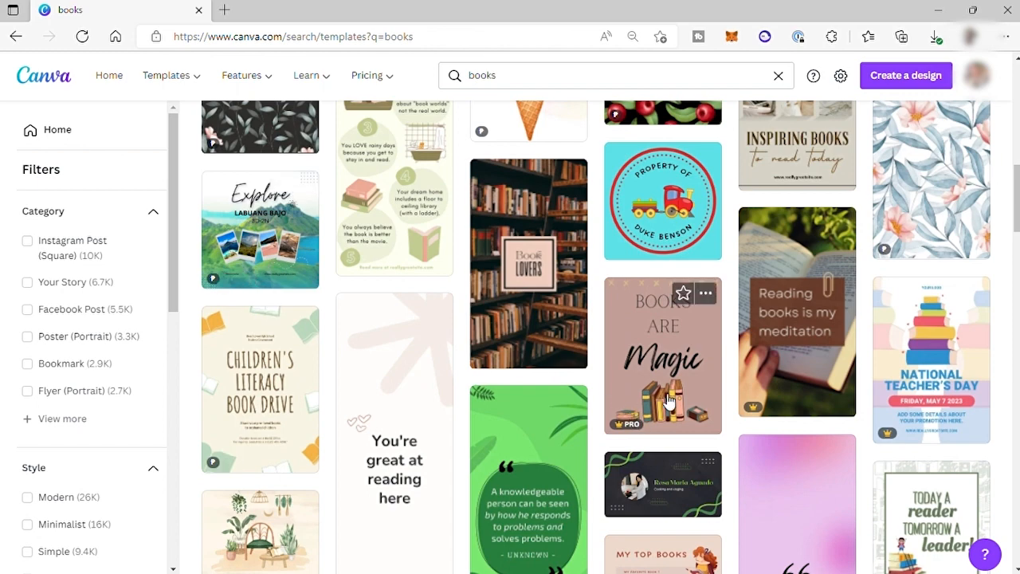
scroll(666, 379, "down", 3)
scroll(664, 379, "down", 5)
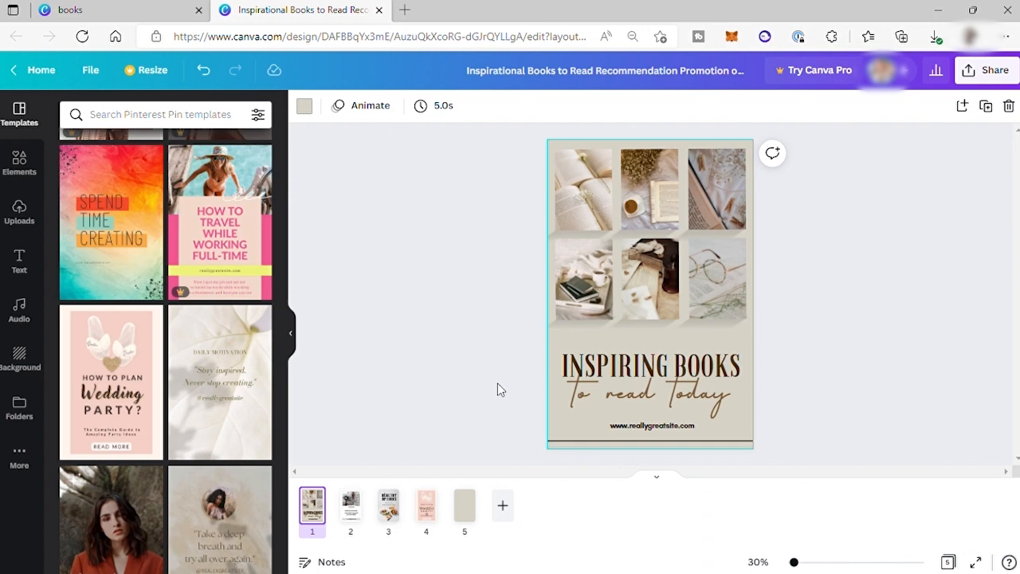
Step: Look through the Pinterest Pin templates offered alongside the Inspiring Books design
scroll(227, 407, "down", 10)
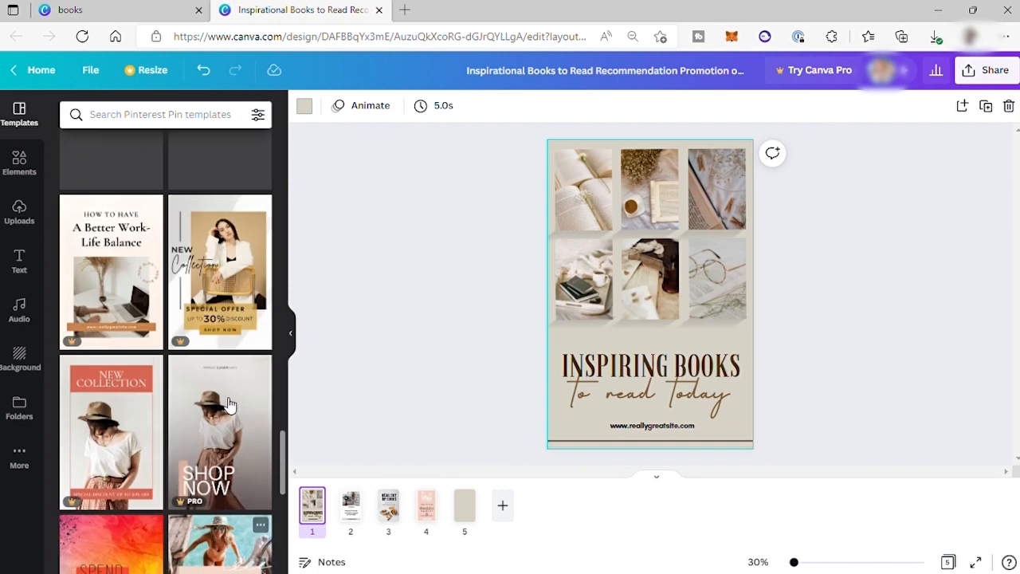
scroll(222, 353, "up", 10)
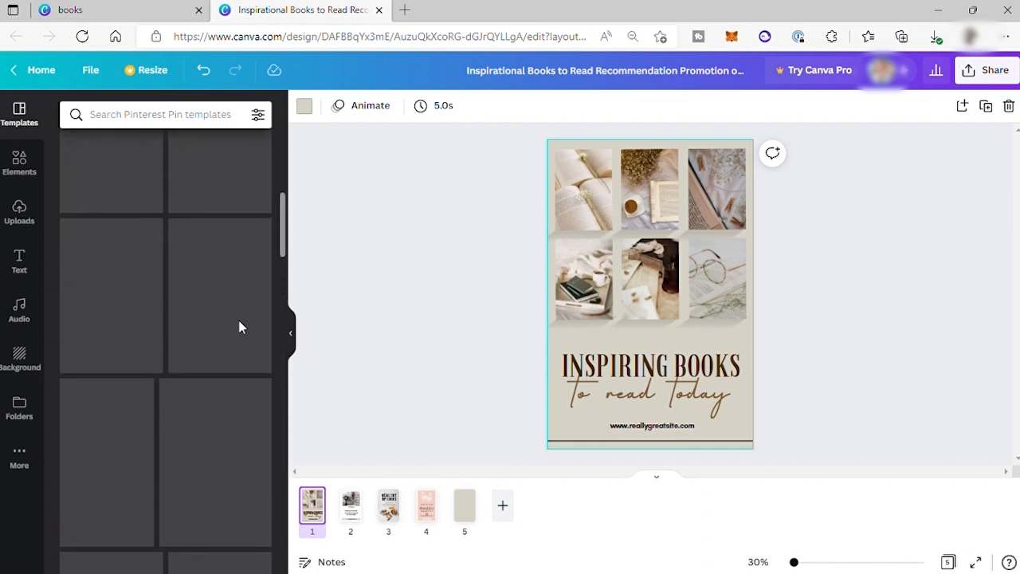
scroll(243, 299, "up", 2)
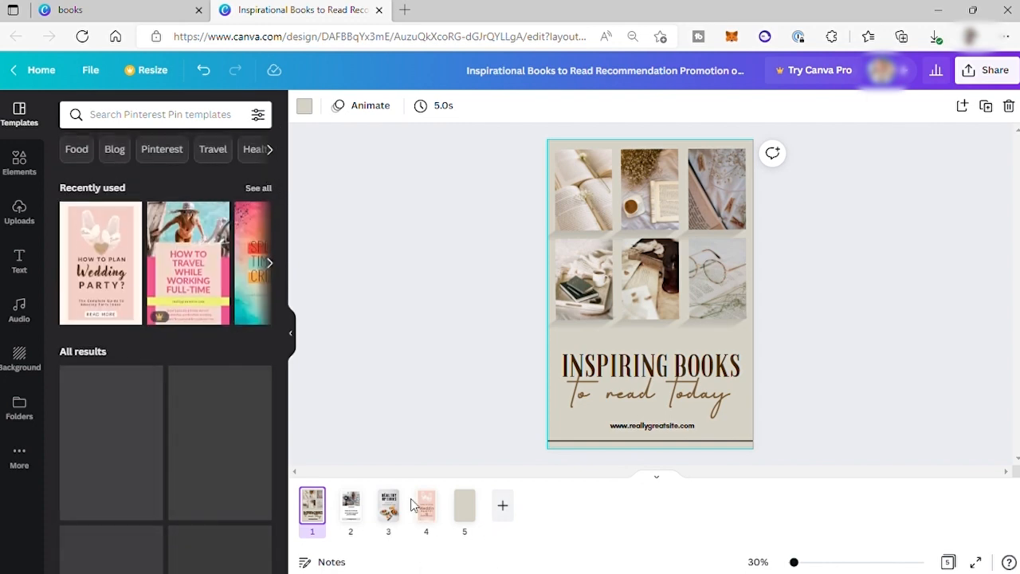
Step: Return to the Canva home page, search for "Photo books" and choose the Photo Book (11 × 8.5 in) format
left_click(97, 14)
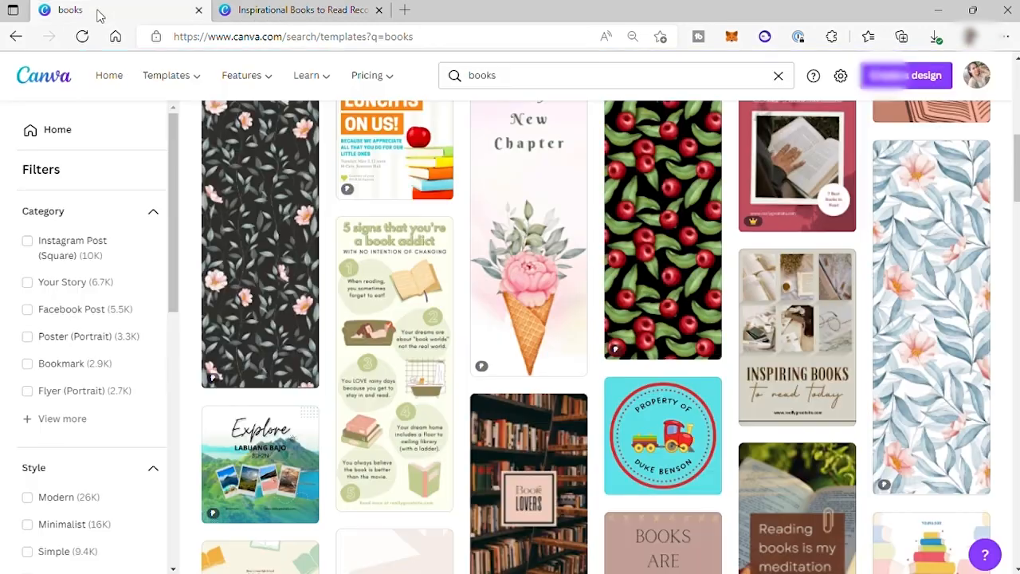
scroll(87, 151, "up", 5)
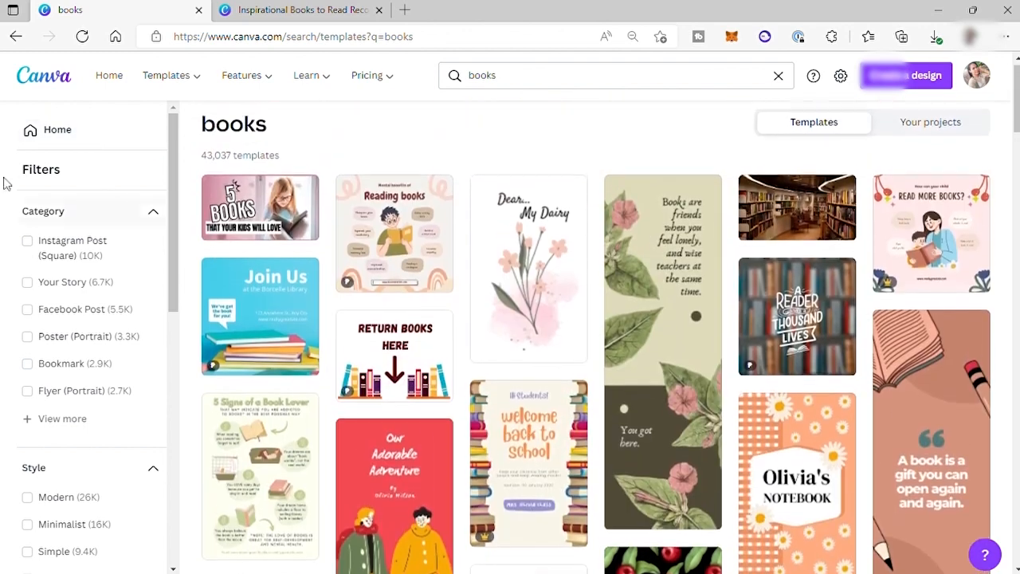
left_click(59, 131)
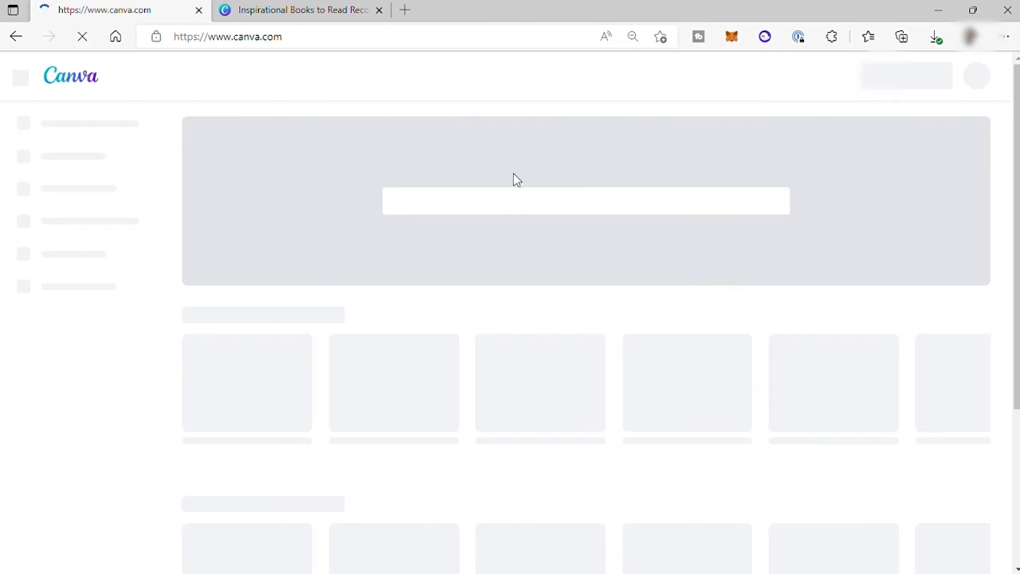
left_click(484, 203)
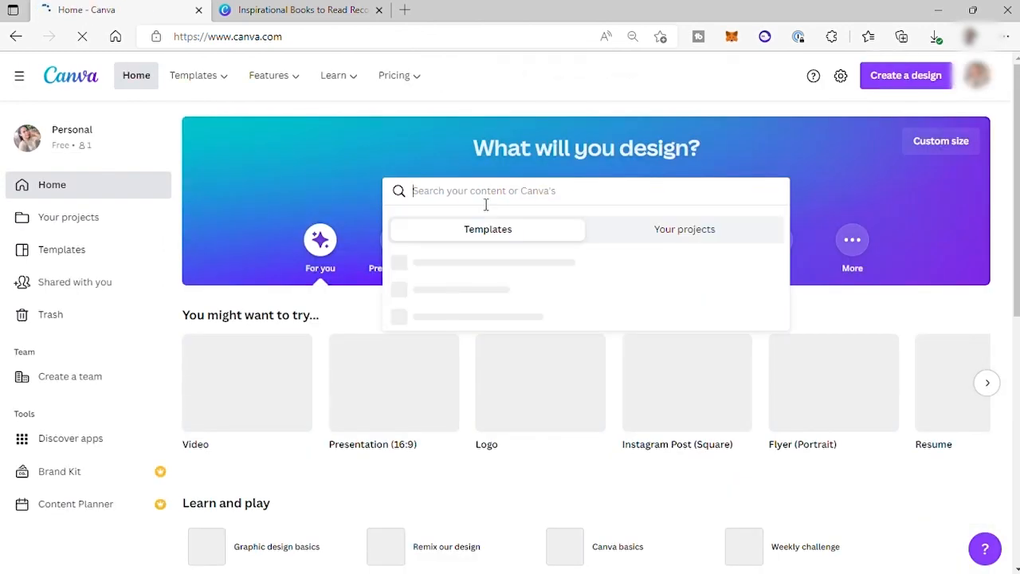
type("Photo b")
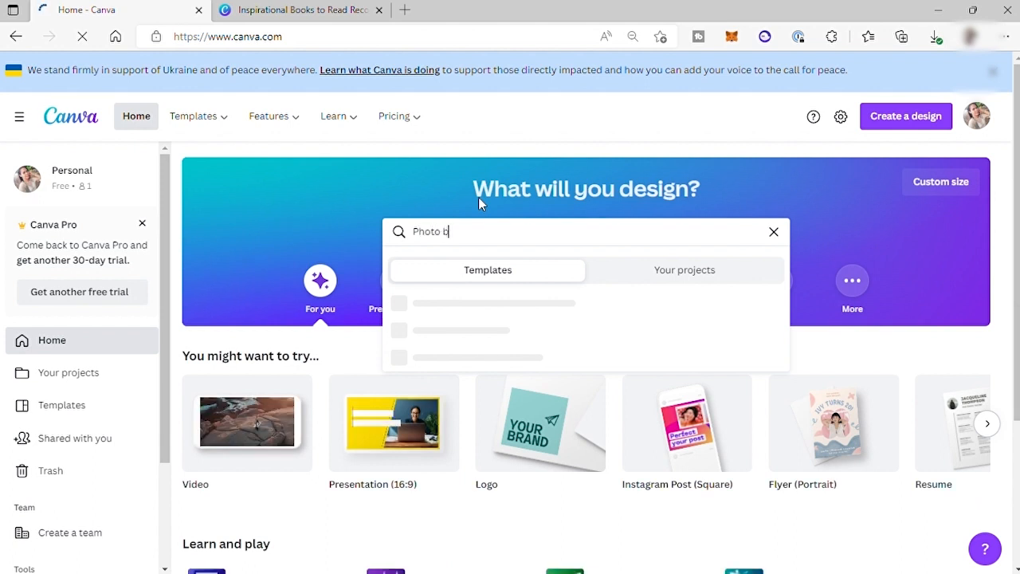
type("ooks")
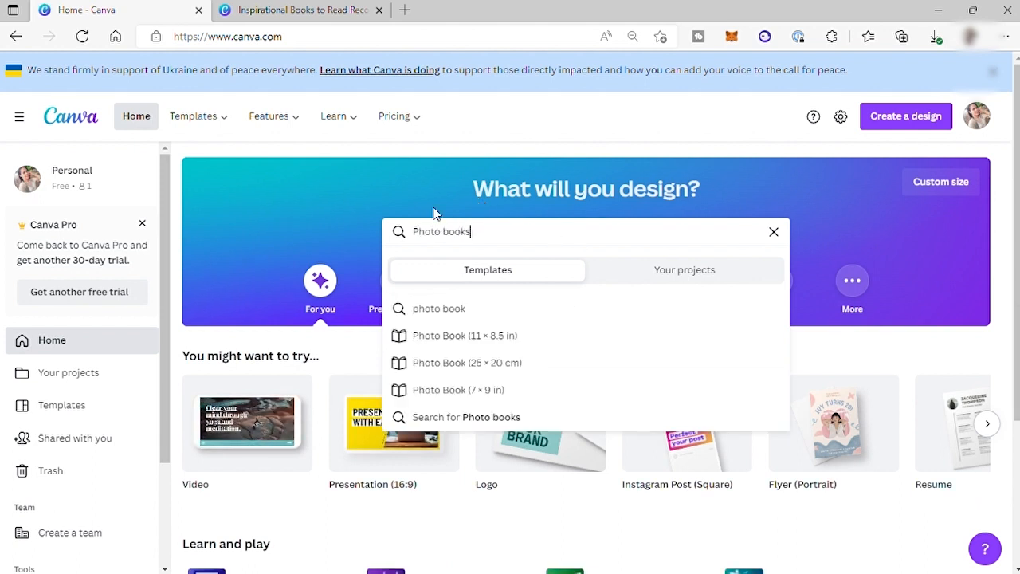
left_click(495, 338)
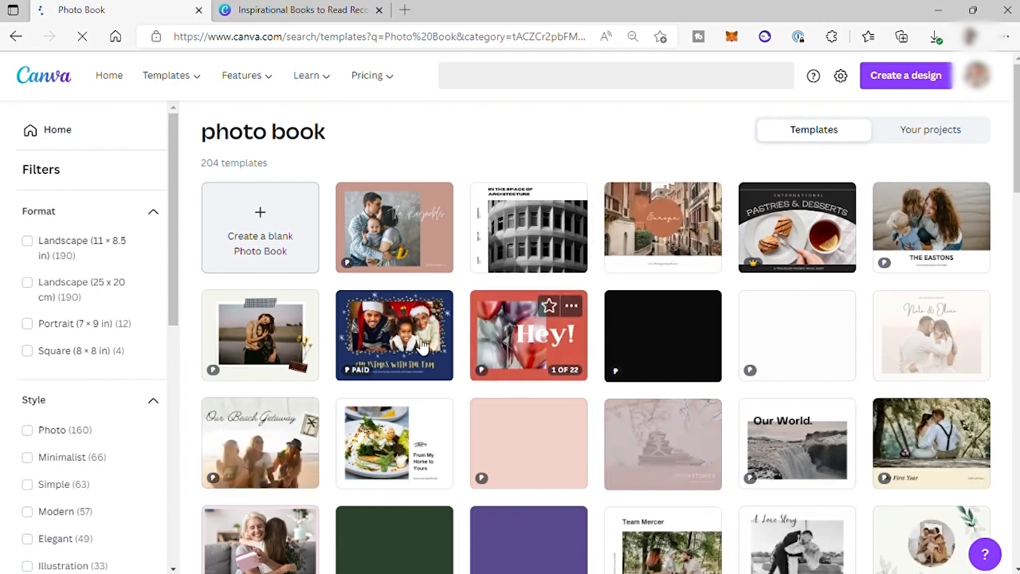
Step: Open the Minimalist and Simple Recipe Photo Book template for editing and look through its page thumbnails
scroll(436, 340, "down", 4)
scroll(472, 303, "up", 2)
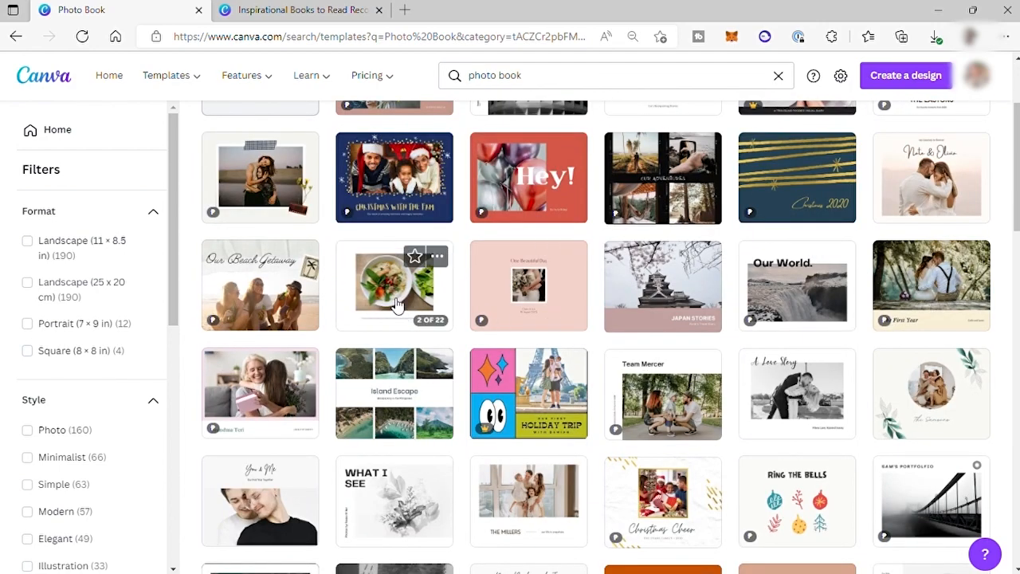
key("ctrl+plus")
key("ctrl+minus")
left_click(904, 317)
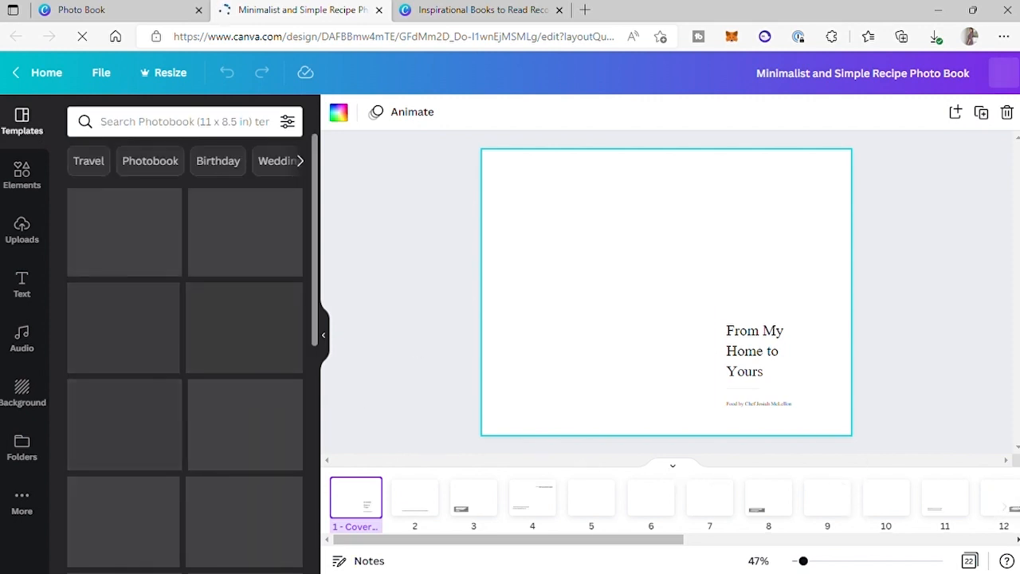
left_click_drag(546, 549, 884, 551)
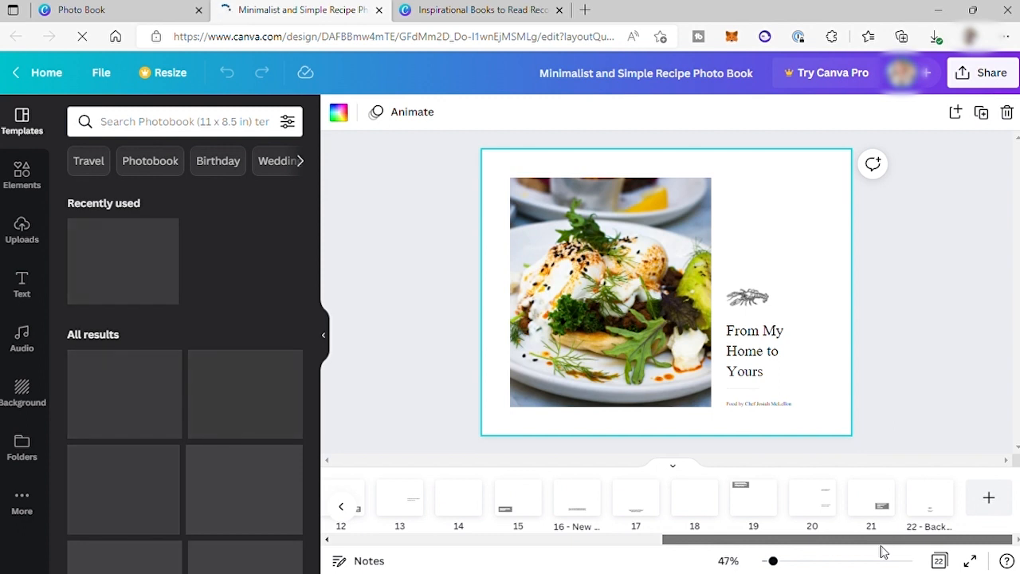
left_click_drag(883, 551, 462, 550)
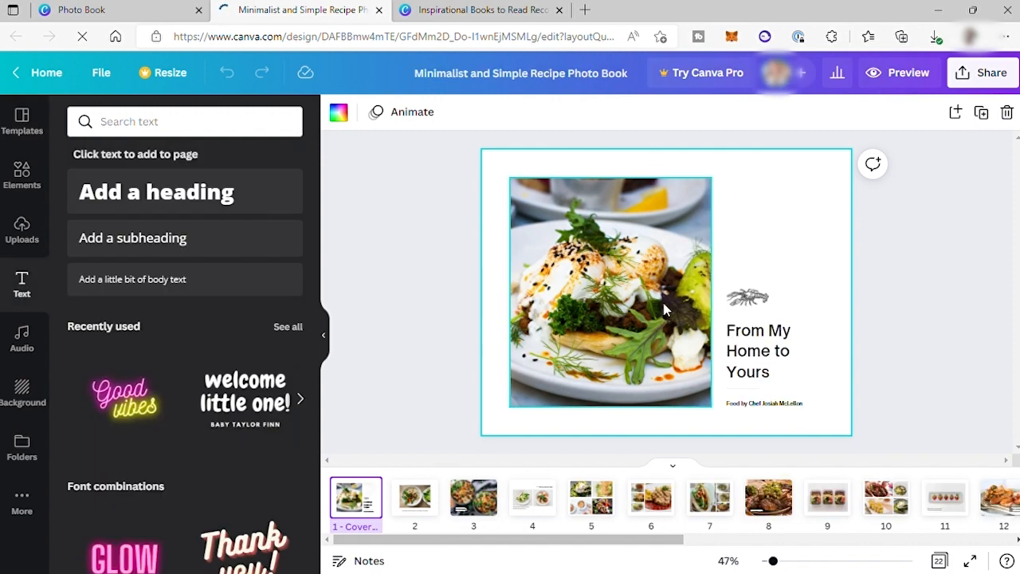
Step: Show the uploaded images and open page 5 of the recipe photo book
left_click(22, 231)
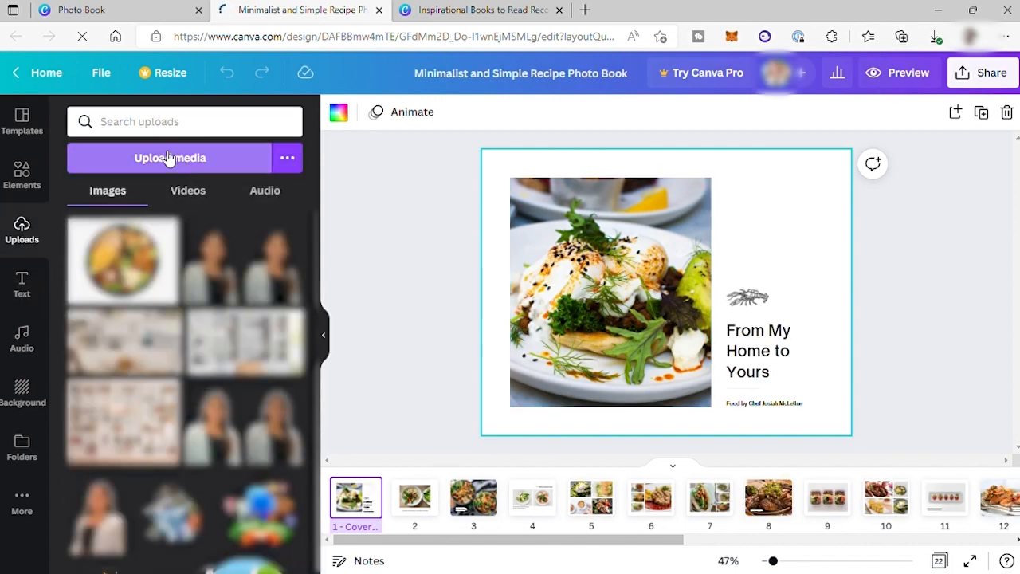
left_click(192, 167)
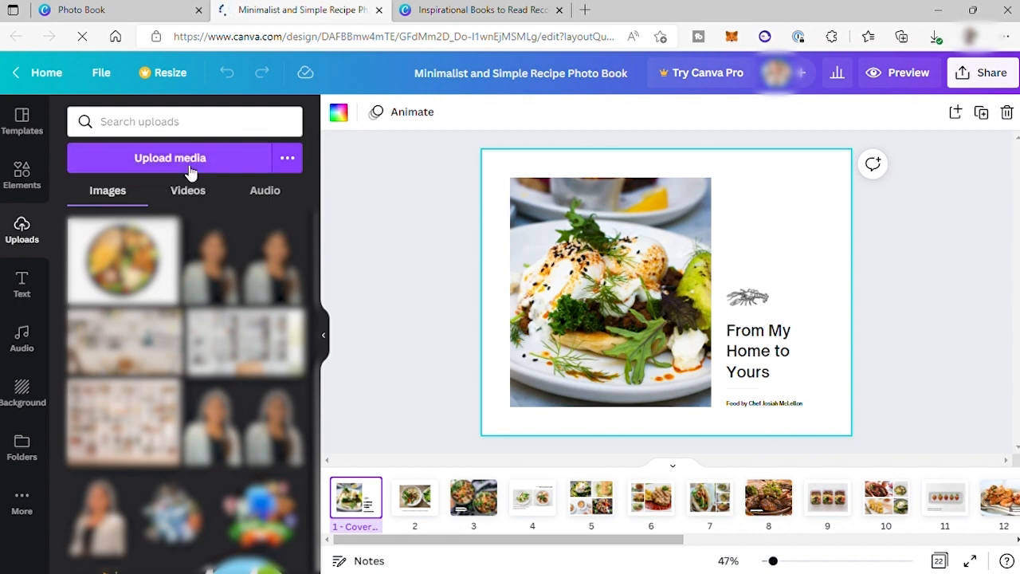
left_click(596, 509)
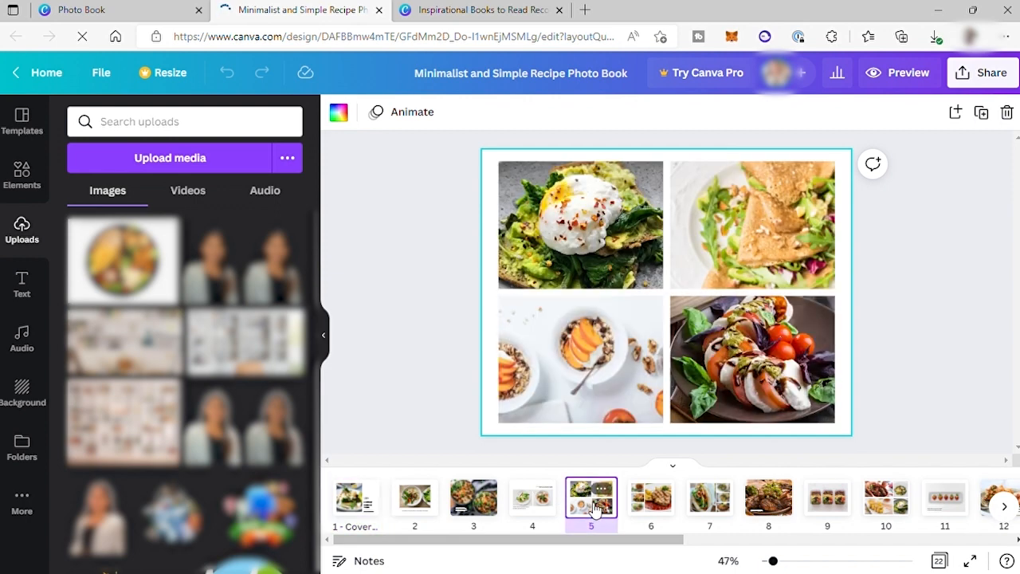
Step: Look through pages 2, 8, 7, 6 and 9 of the recipe photo book
left_click(420, 506)
left_click(764, 511)
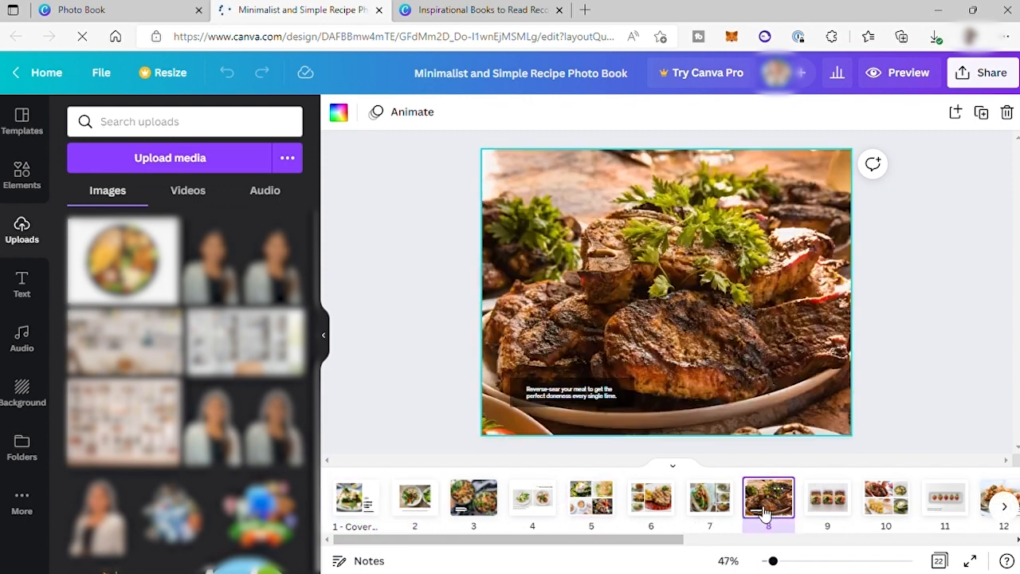
left_click(703, 514)
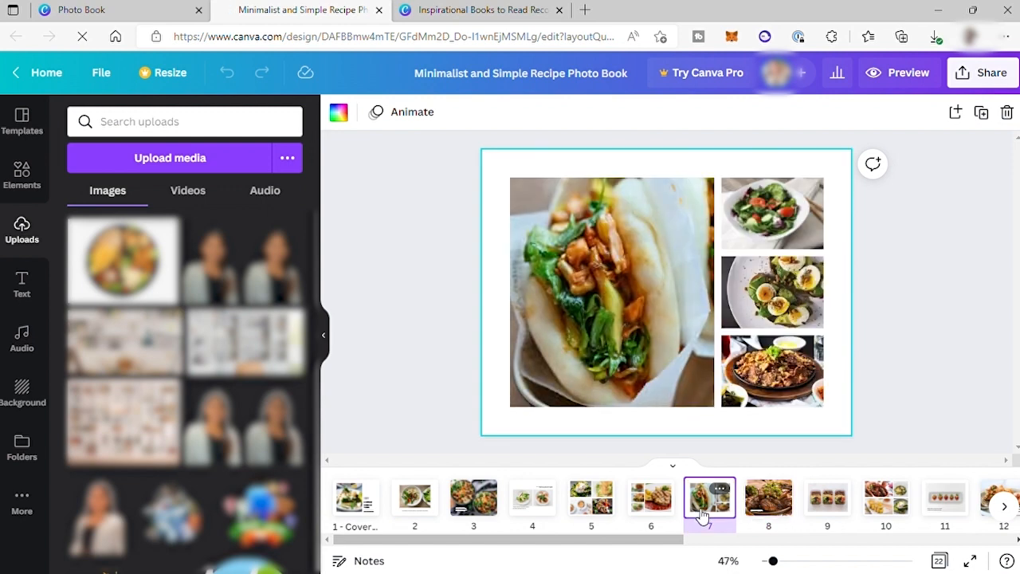
left_click(653, 511)
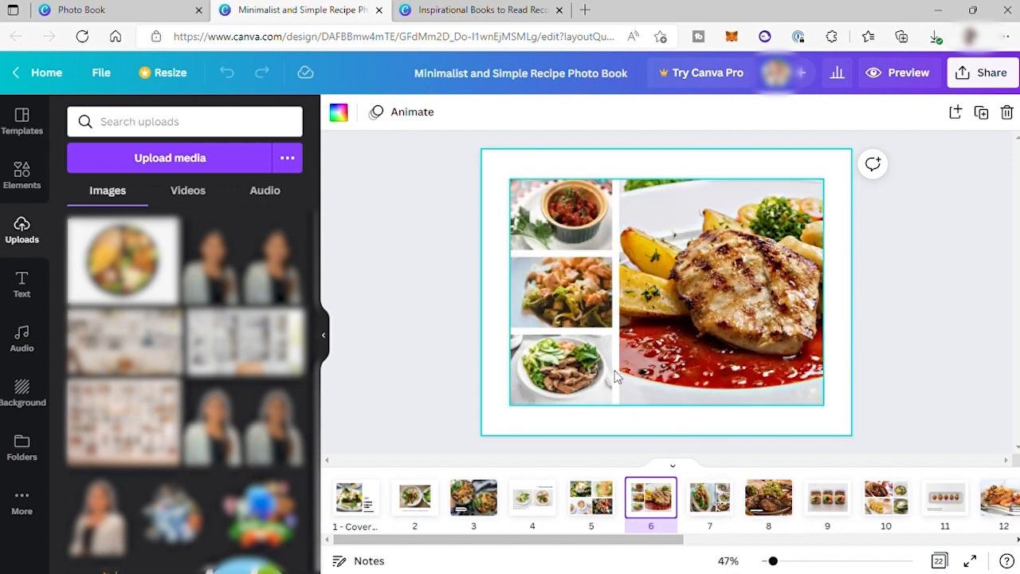
left_click(830, 510)
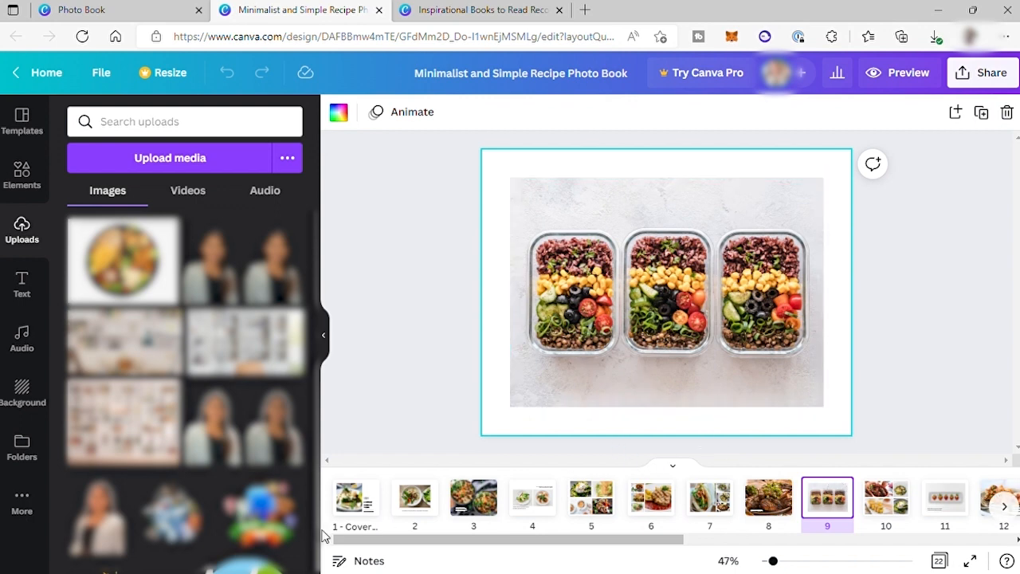
Step: Delete the lobster graphic above the title on the cover page
left_click(351, 501)
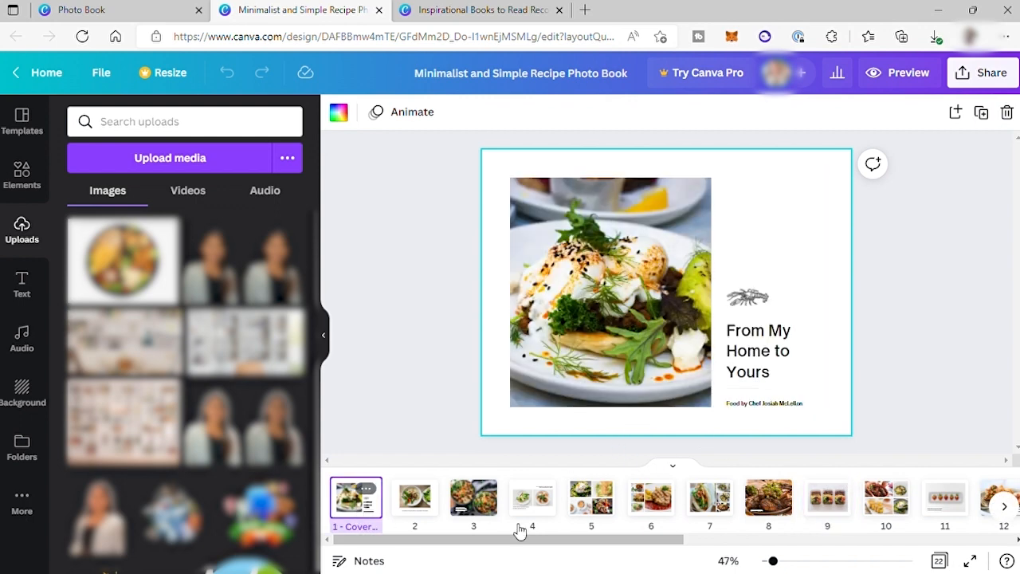
left_click(767, 298)
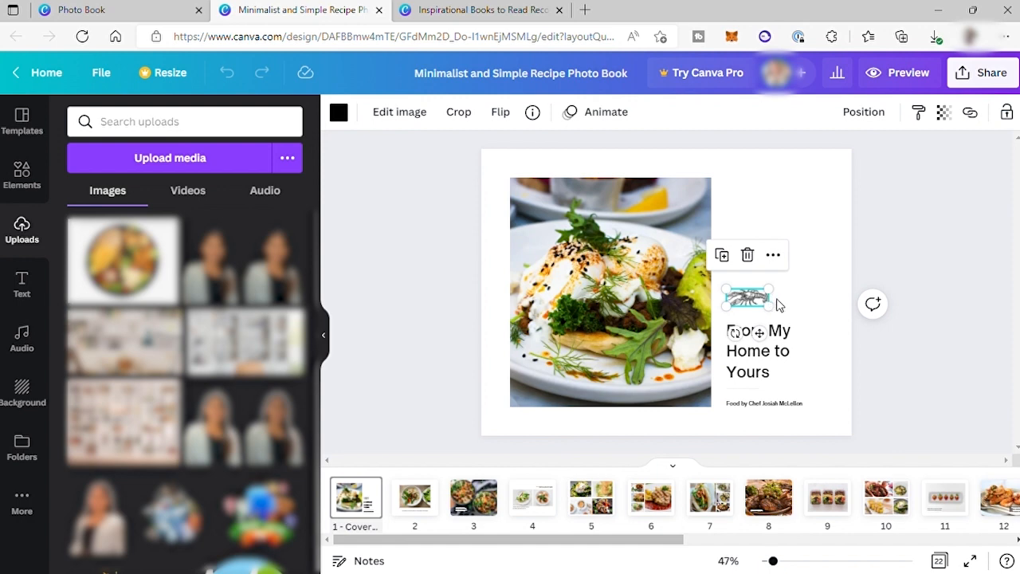
key("Delete")
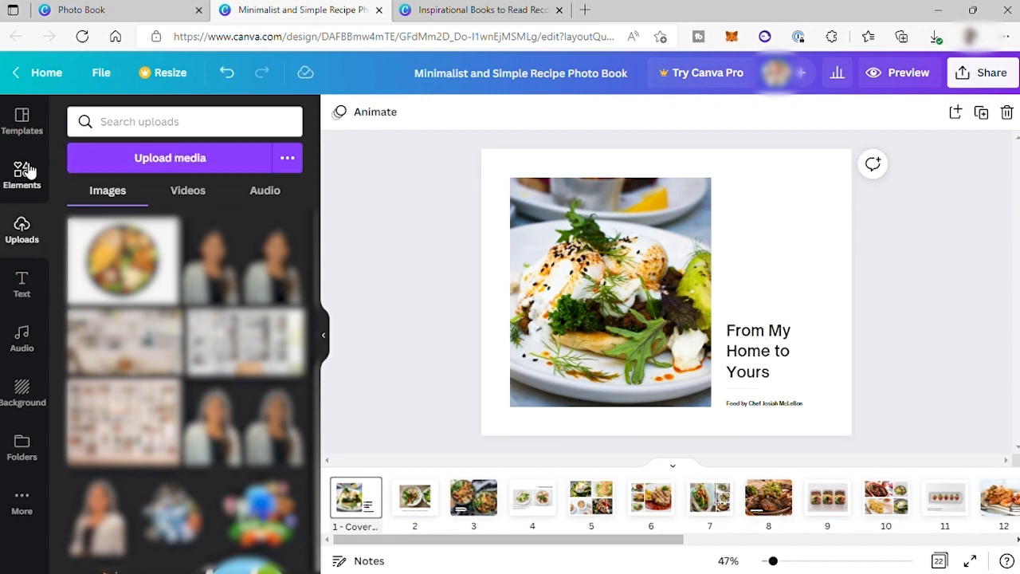
Step: Search the elements library for "food" and limit the results to graphics
left_click(24, 177)
left_click(147, 133)
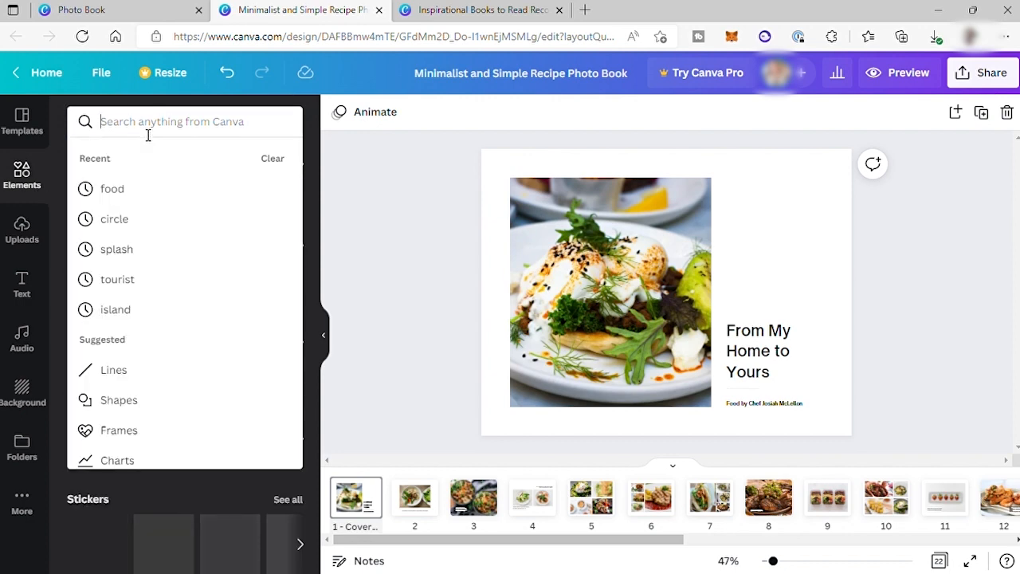
type("foo")
type("d")
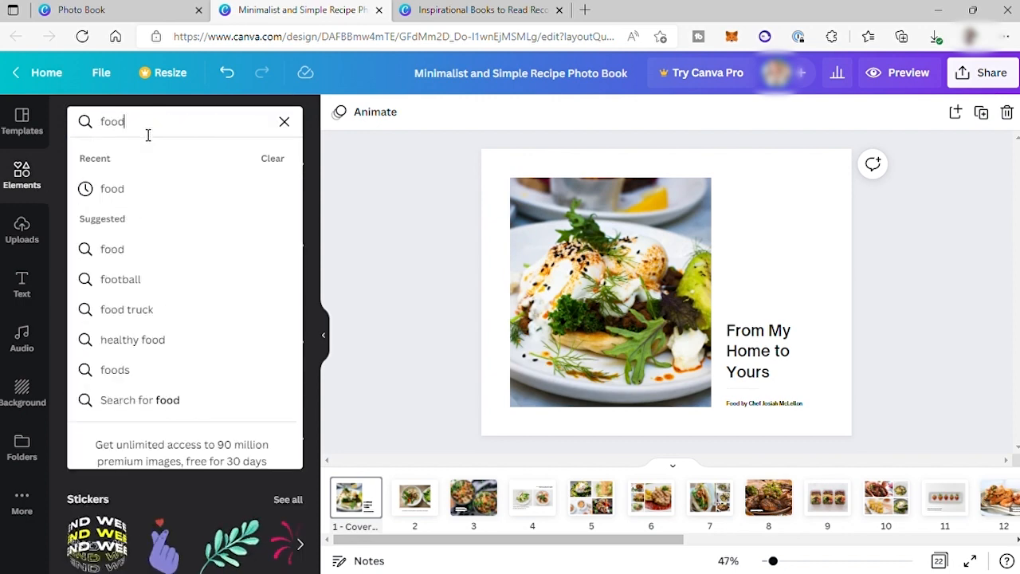
left_click(137, 194)
left_click(180, 158)
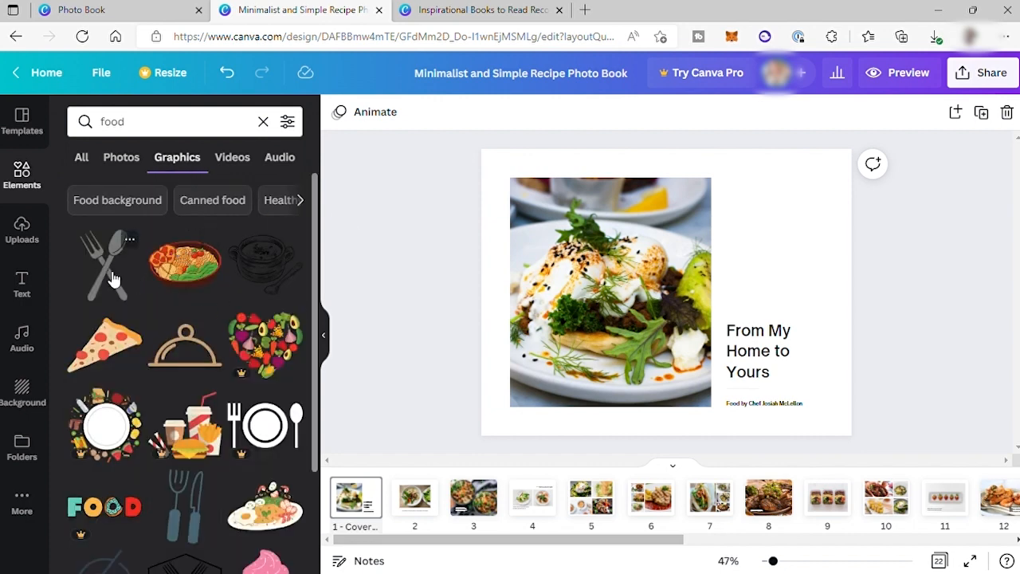
Step: Add the crossed fork and spoon graphic above the cover title, shrunk and rotated sideways, and recolor its grey part black
left_click(111, 277)
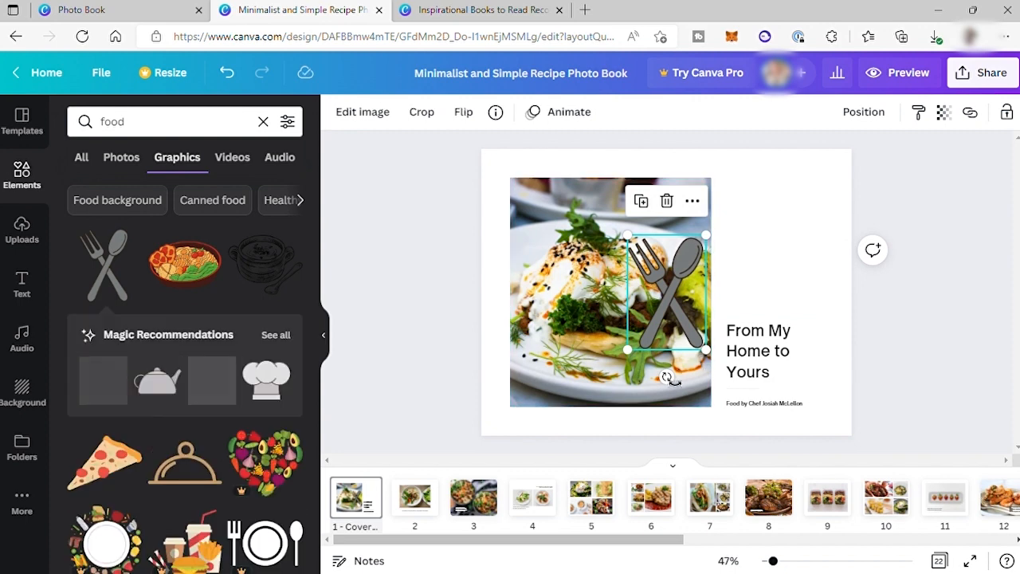
left_click_drag(727, 383, 750, 301)
left_click_drag(624, 262, 787, 281)
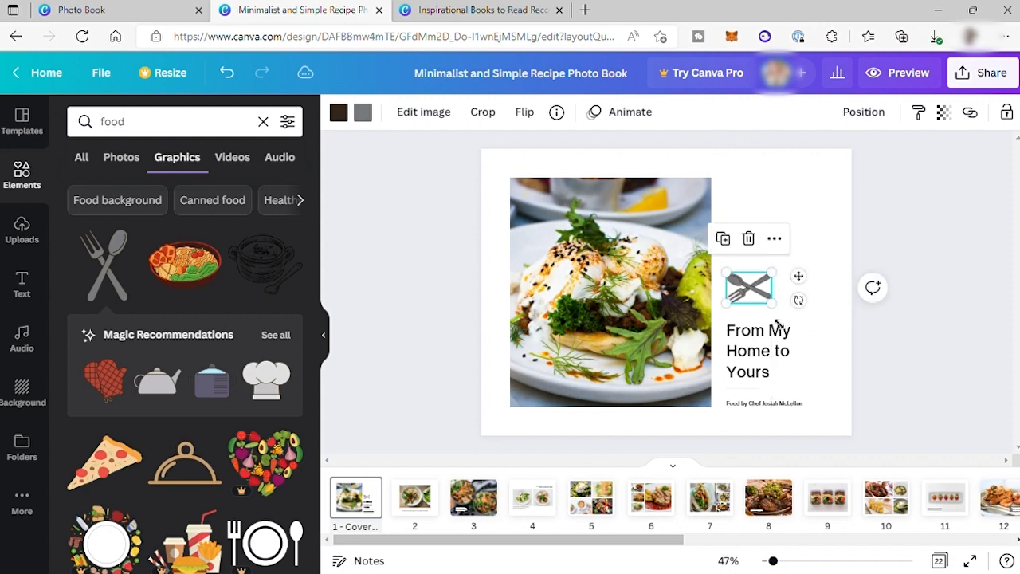
left_click(363, 113)
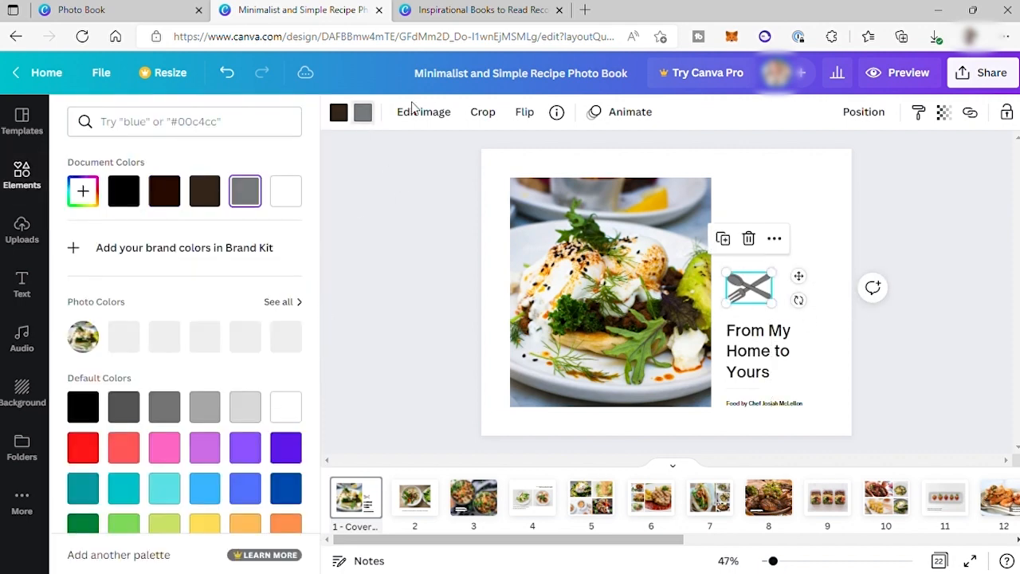
left_click(135, 199)
key("Escape")
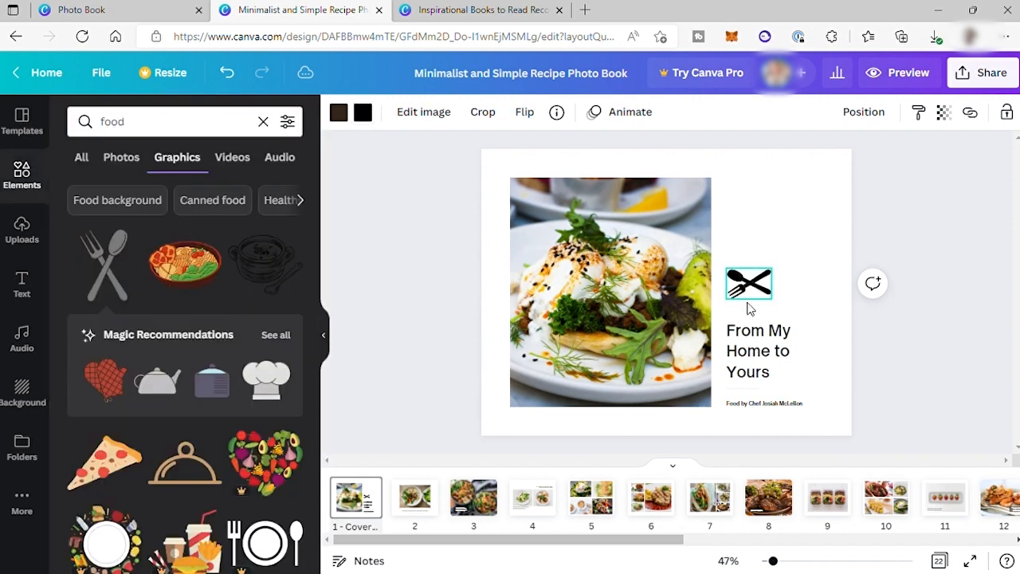
Step: Add the hanging OPEN sign graphic to the cover and shrink it to fit between the fork and spoon and the title
scroll(137, 320, "down", 5)
scroll(135, 320, "down", 10)
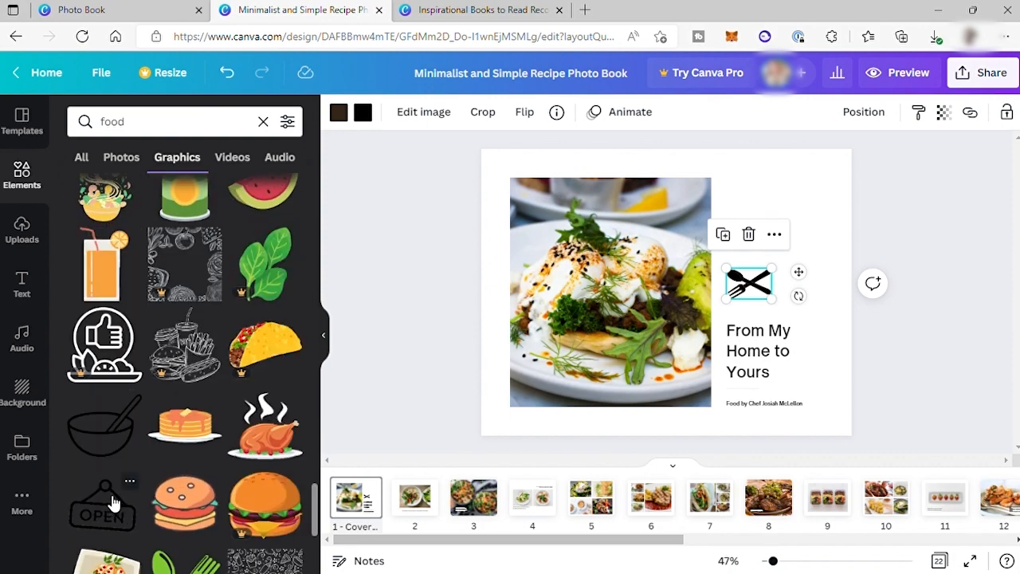
left_click(740, 284)
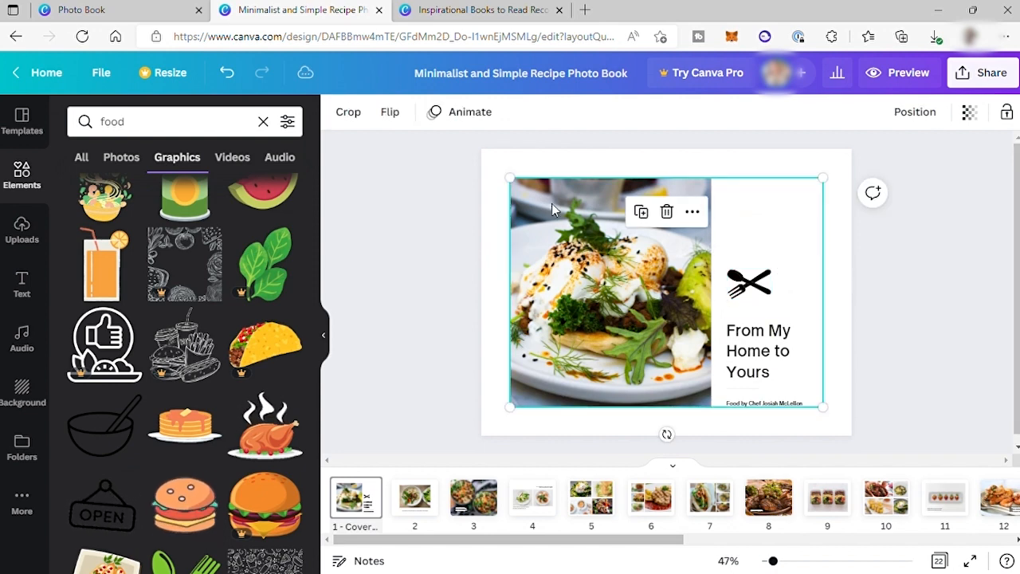
left_click(103, 510)
left_click_drag(511, 182, 763, 309)
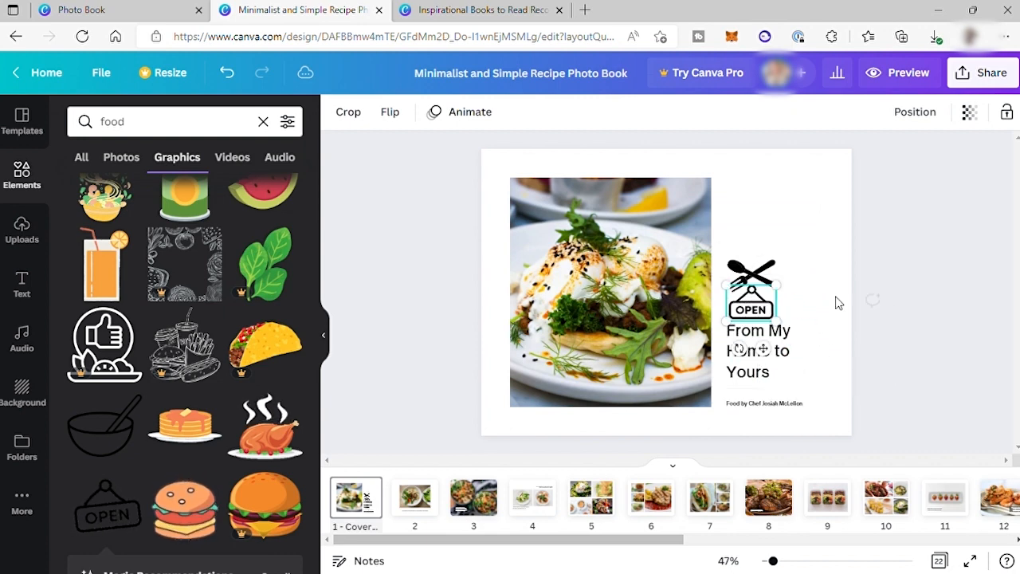
Step: Adjust the positions of the fork and spoon graphic and the OPEN sign above the cover title
left_click(883, 282)
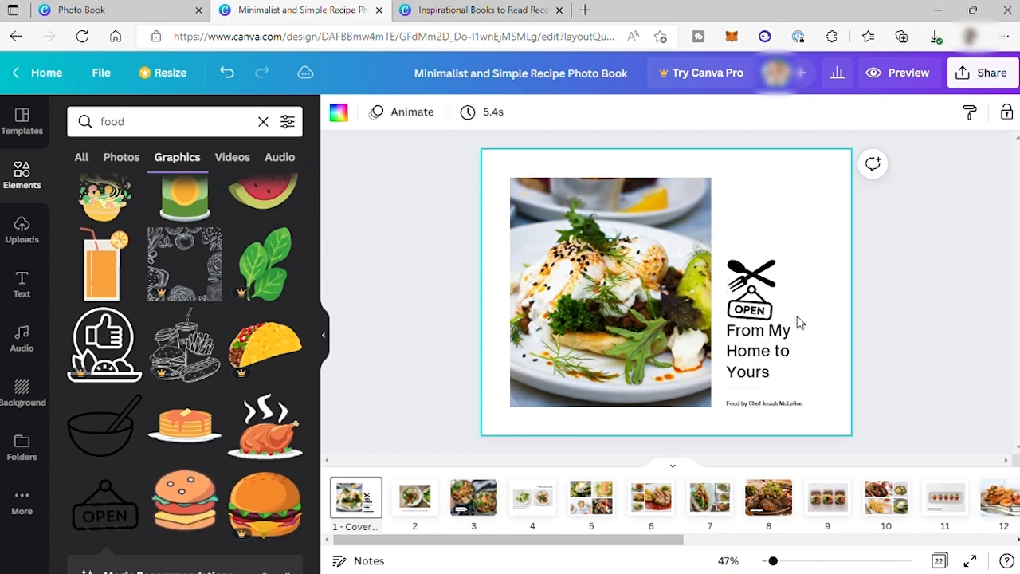
left_click(741, 298)
left_click(827, 290)
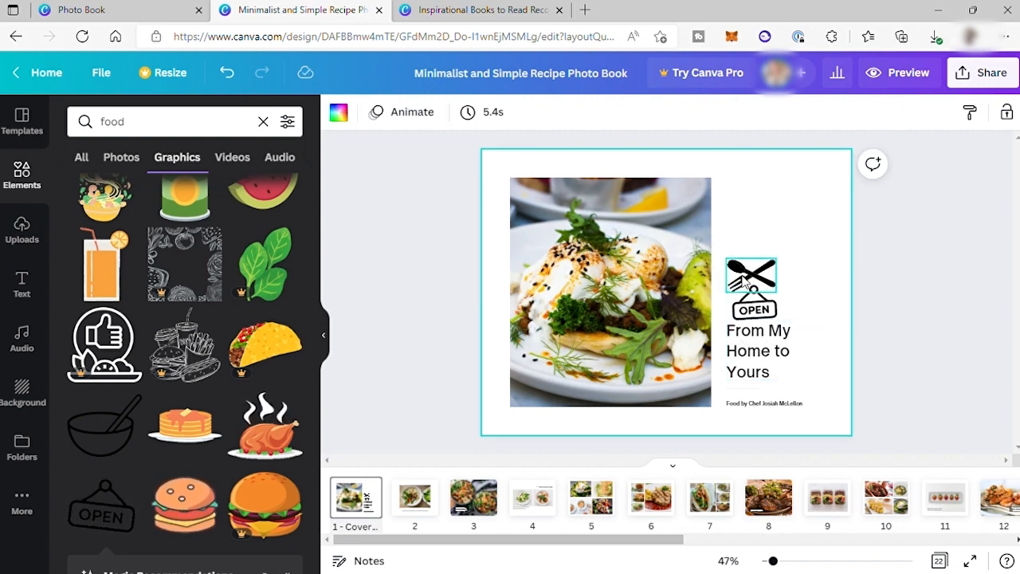
left_click(753, 309)
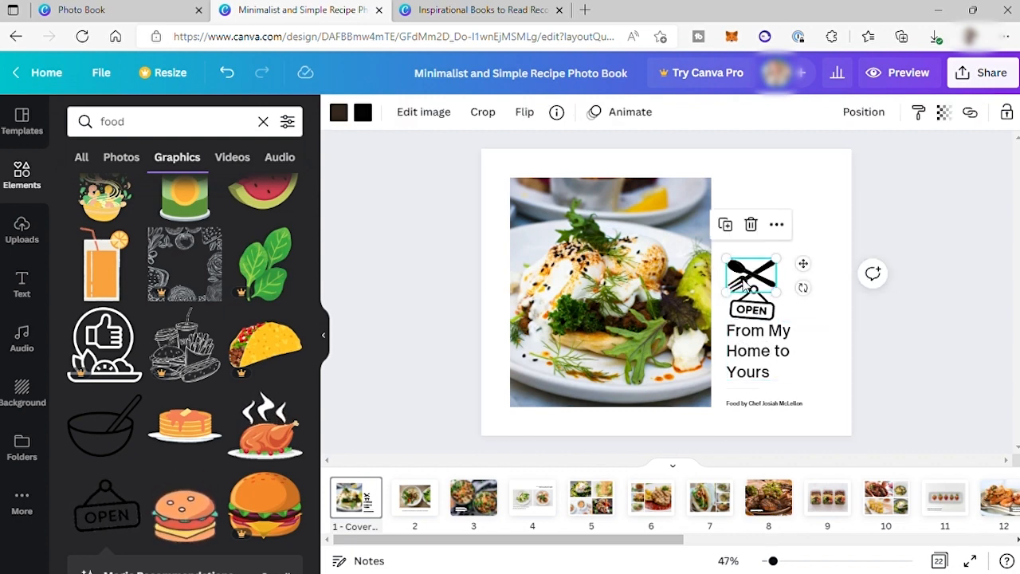
left_click(816, 327)
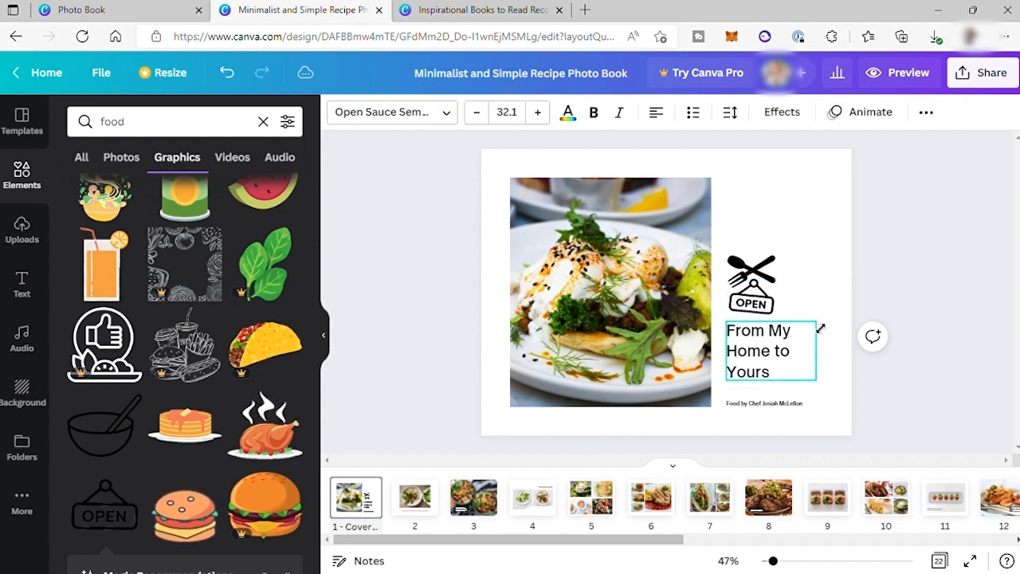
left_click(816, 292)
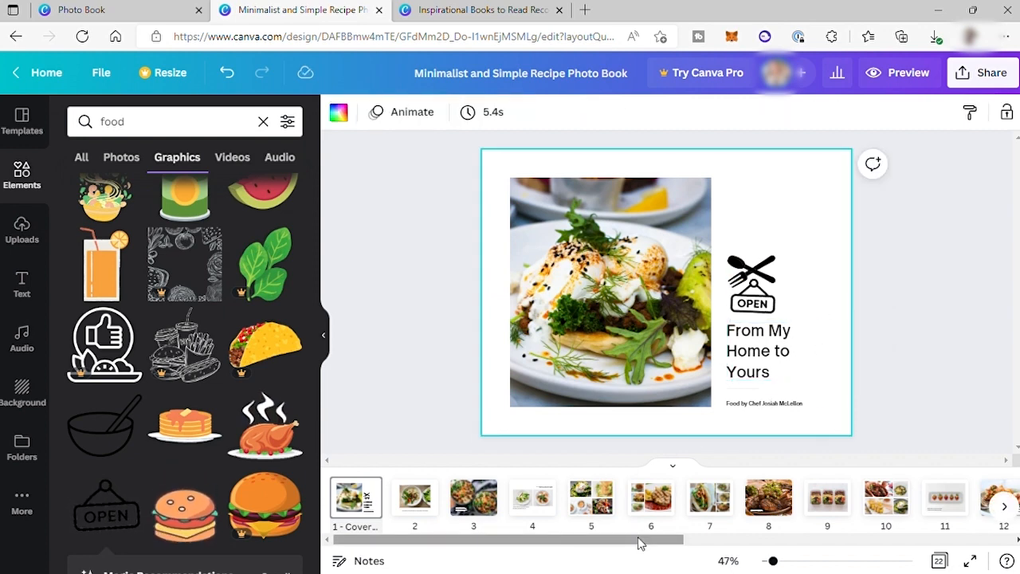
Step: Check the back cover and add a blank page after page 21
left_click_drag(567, 536, 940, 559)
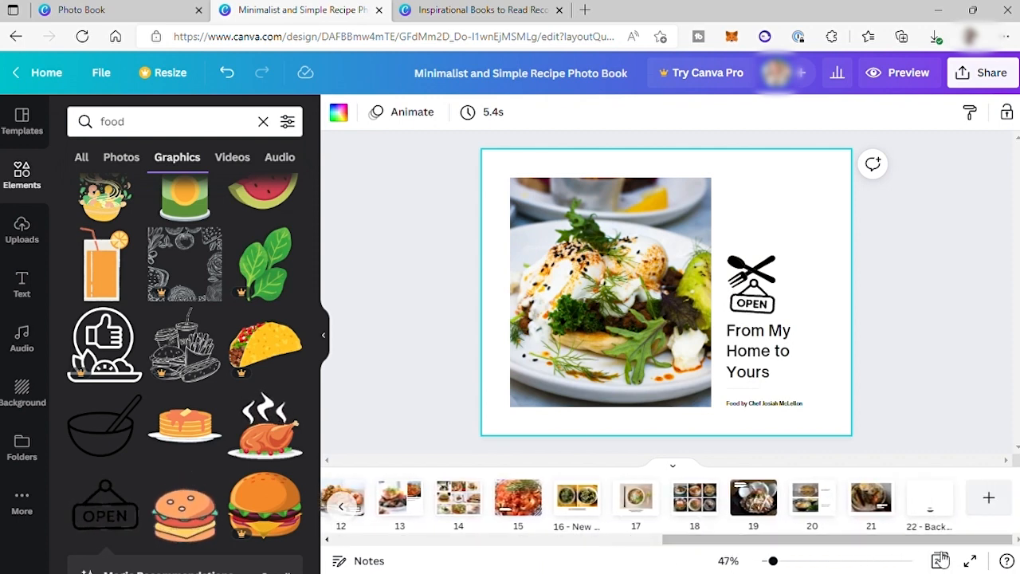
left_click(929, 502)
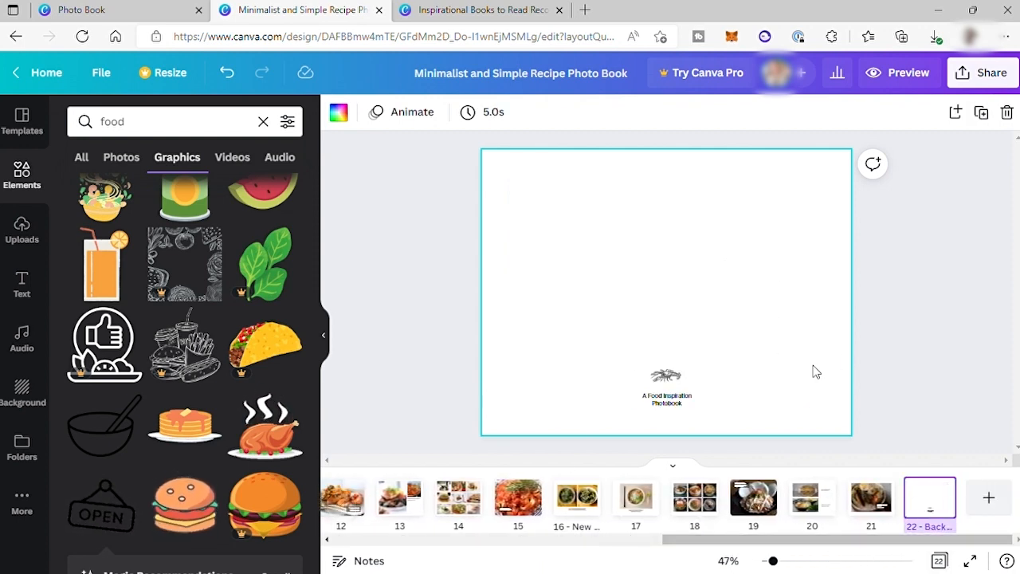
left_click(868, 502)
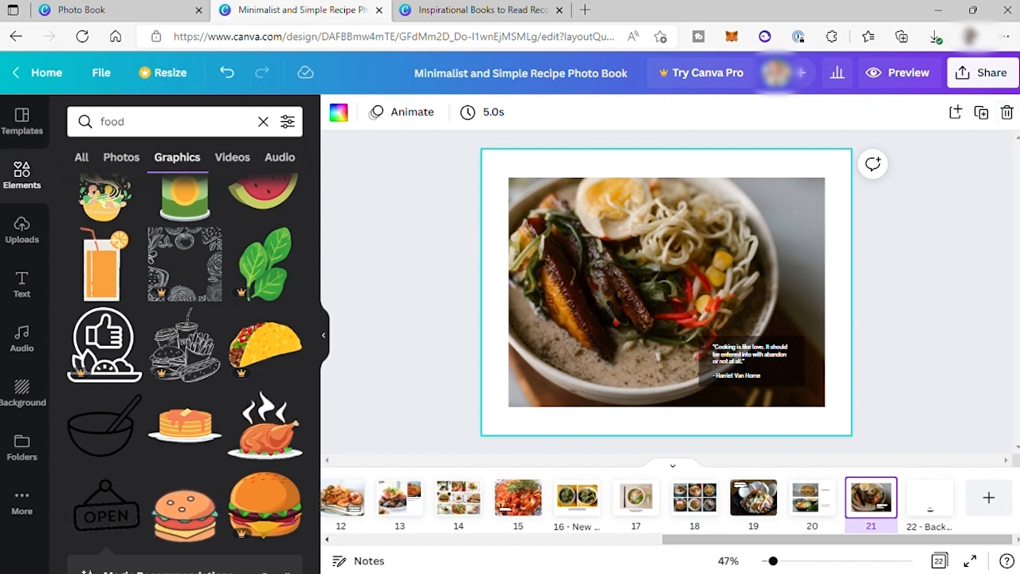
left_click(955, 114)
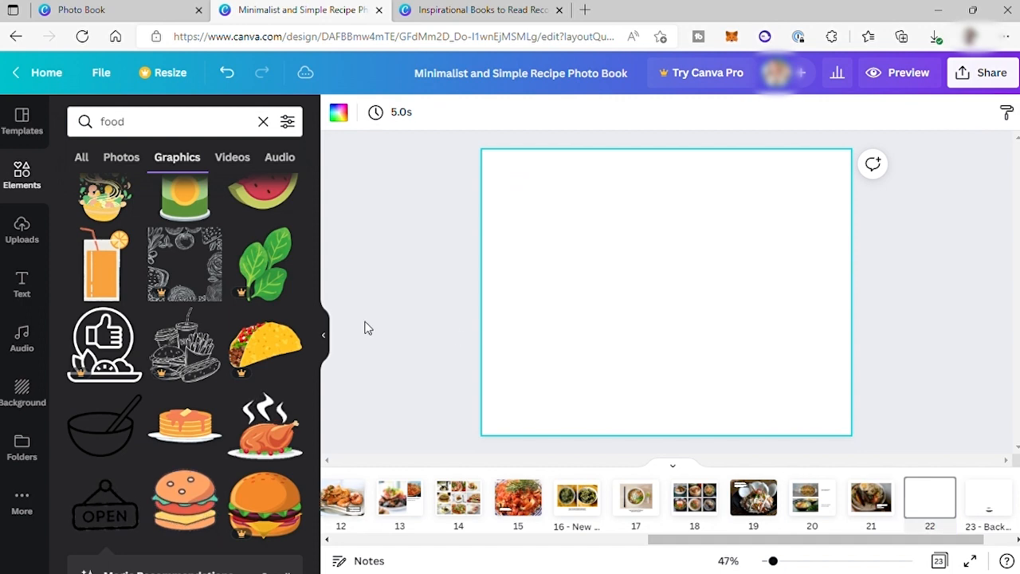
Step: Place the uploaded round food platter image on the blank page 22 and move it towards the page's right side
left_click(21, 238)
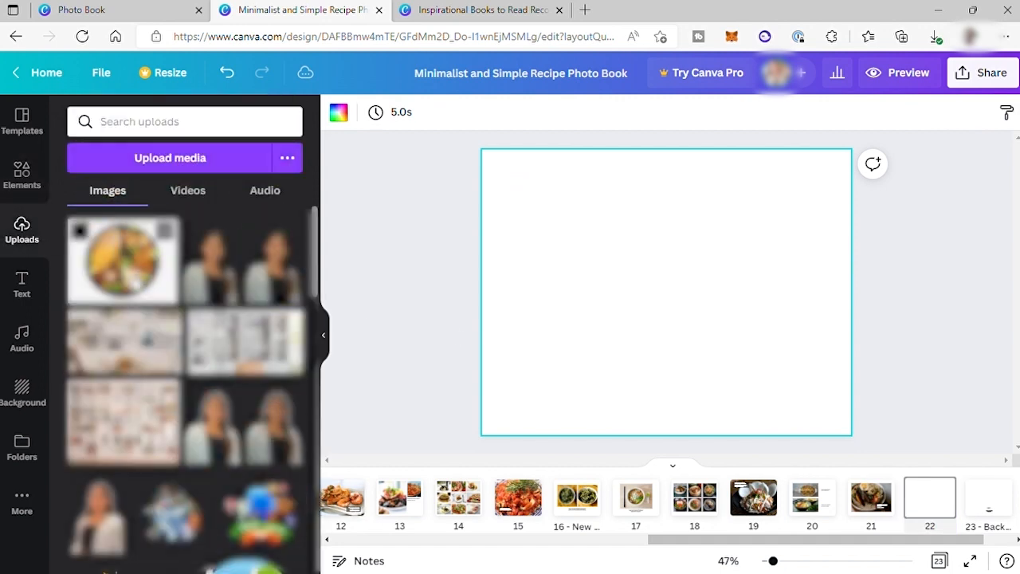
left_click(124, 261)
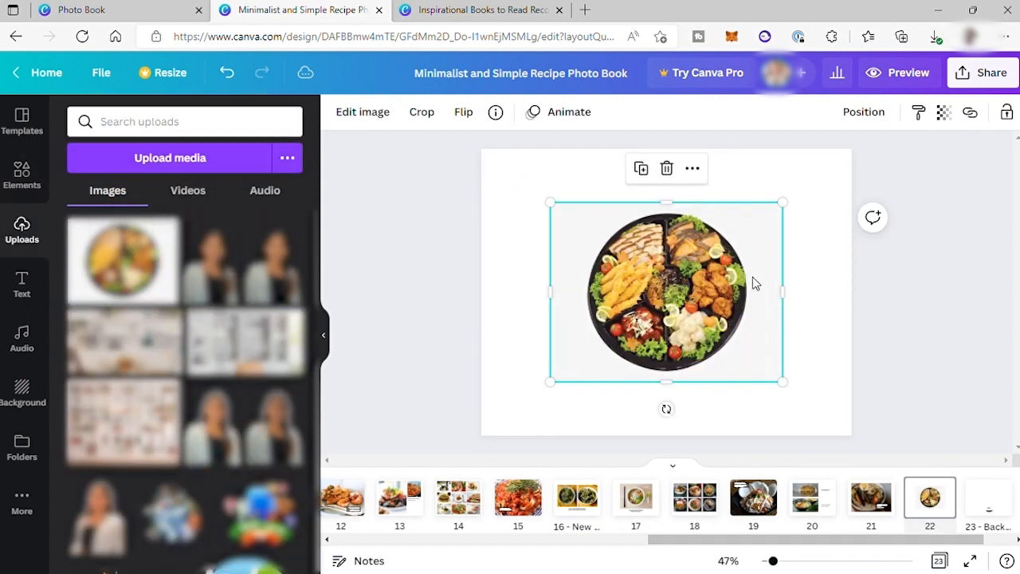
left_click_drag(727, 295, 789, 298)
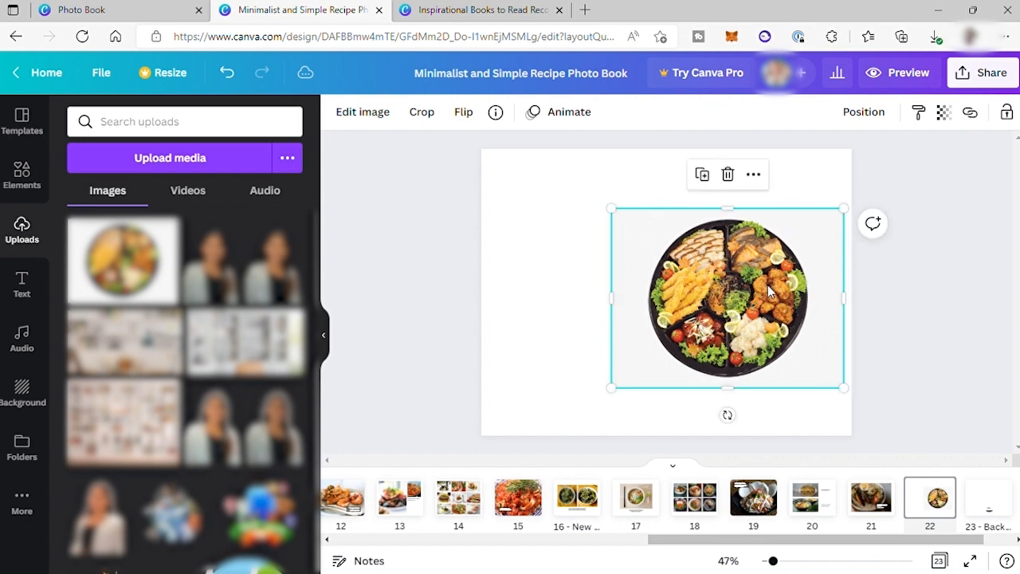
Step: Copy the quote text box from page 21 onto page 22 and place it to the left of the platter image
left_click(877, 488)
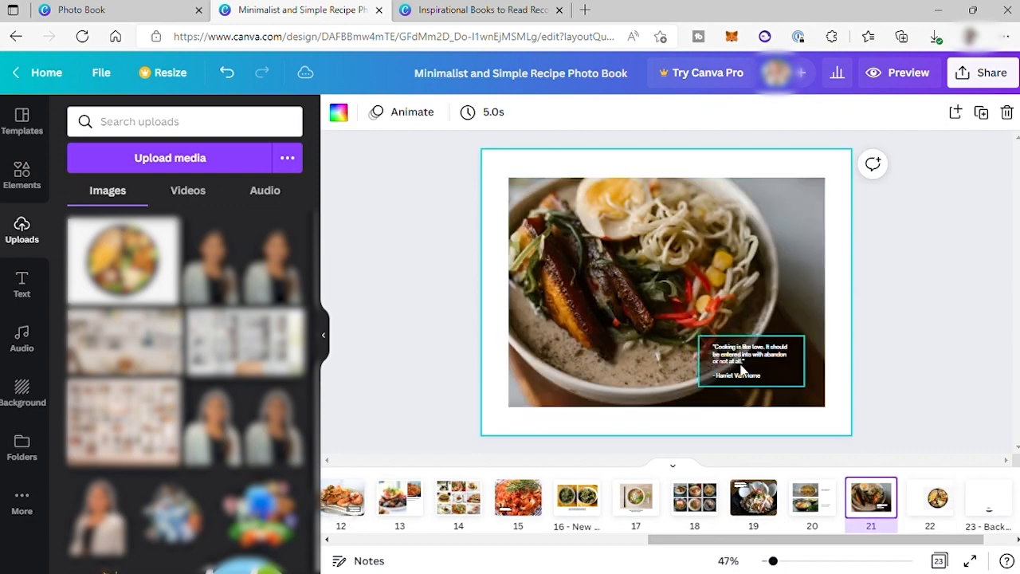
left_click(739, 365)
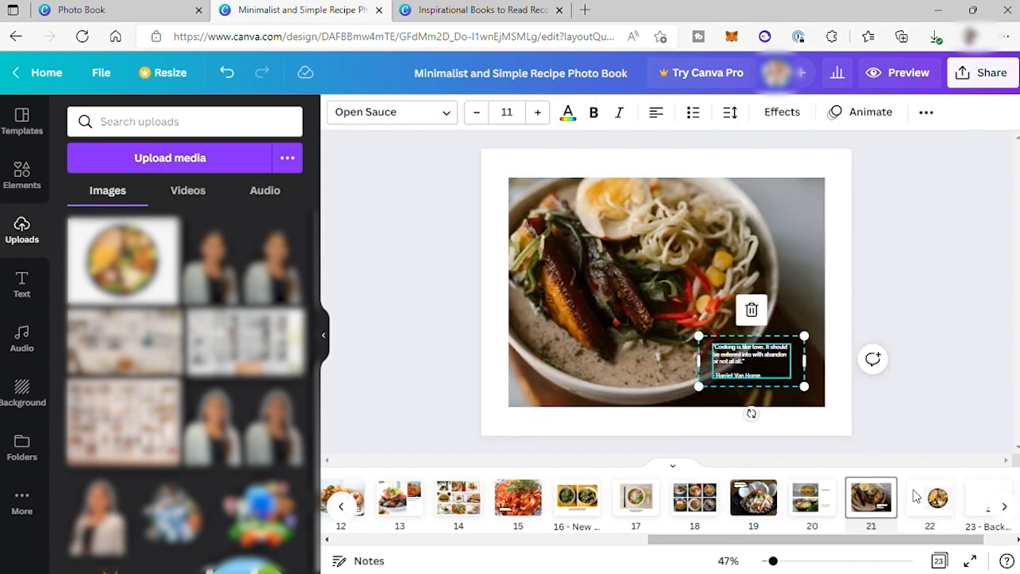
left_click(938, 500)
key("ctrl+v")
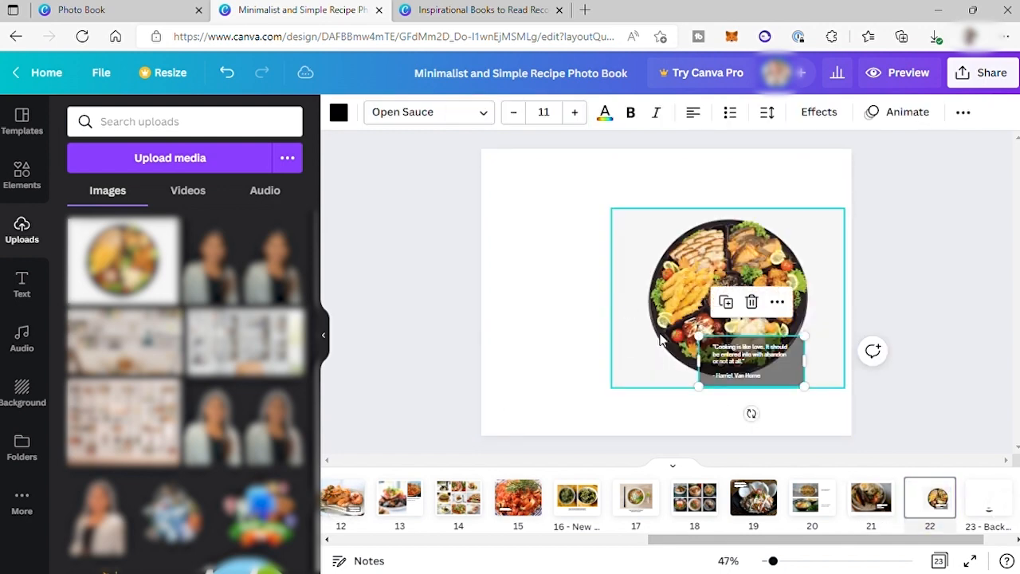
left_click_drag(730, 372, 541, 243)
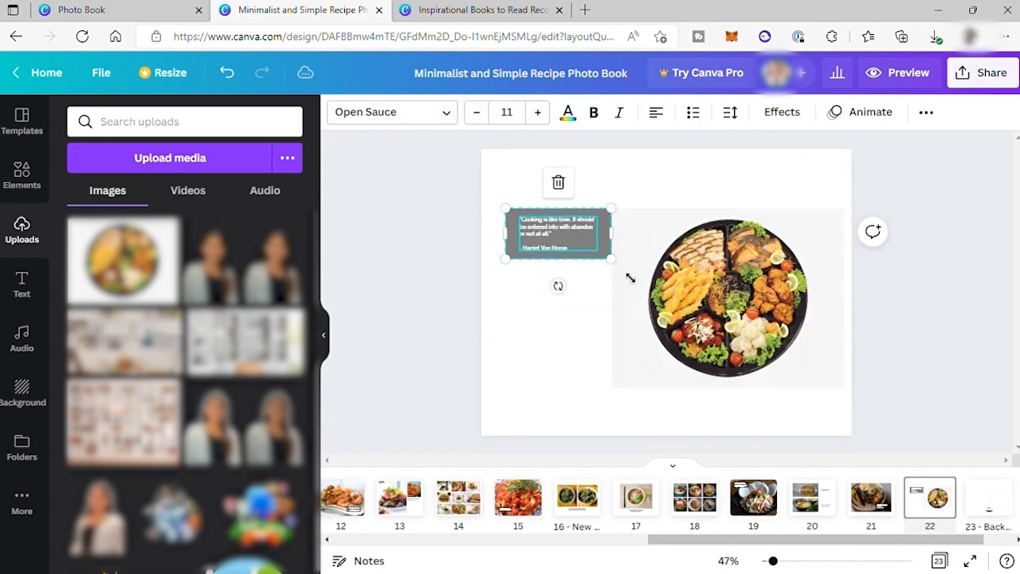
Step: Enlarge the copied quote box on page 22 to font size 17.4 and replace its text with "Miy Favoritye Sea Foods in One Platter."
left_click_drag(612, 259, 673, 325)
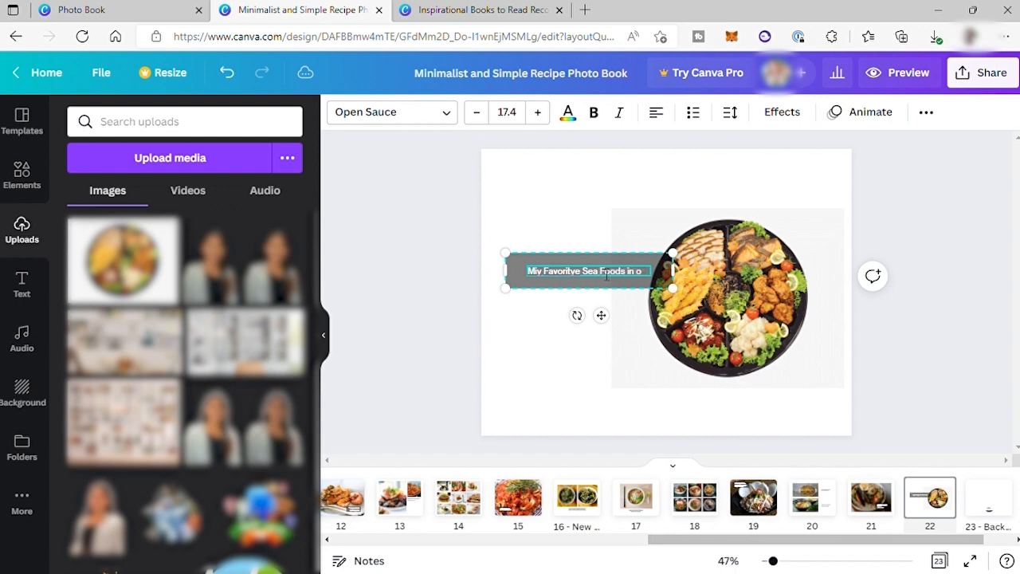
type("ne Pla")
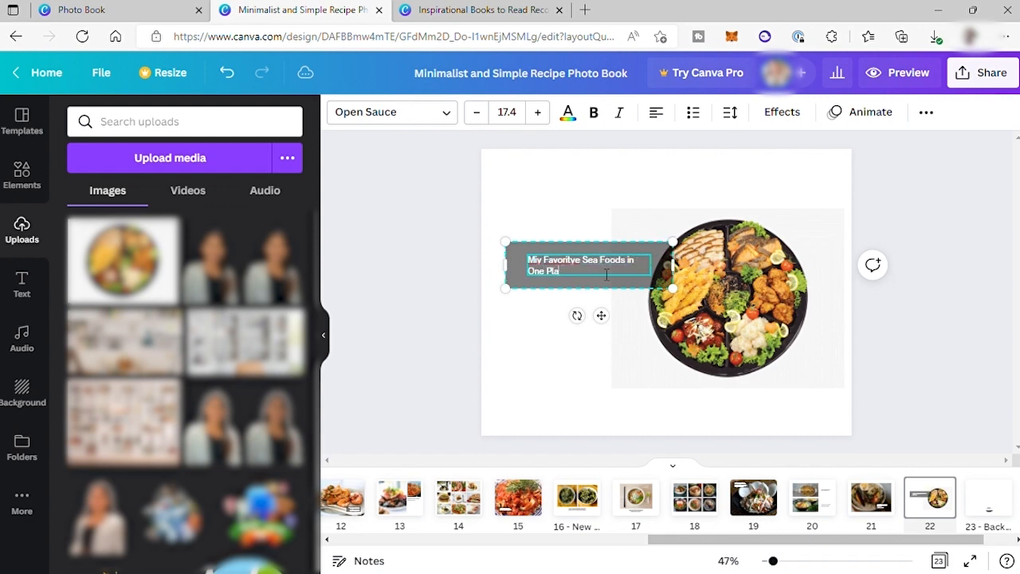
type("tter.")
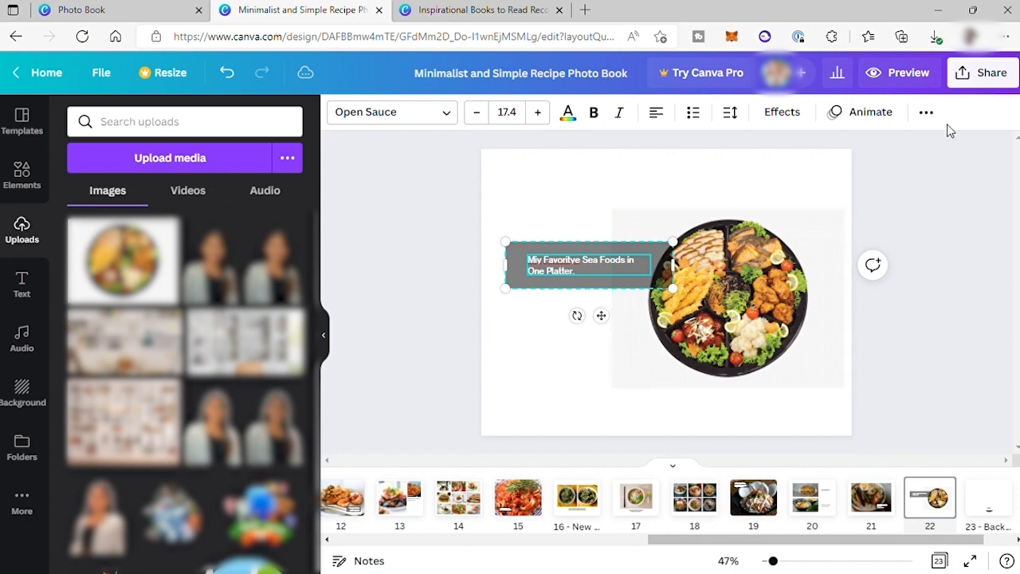
Step: Publish all 23 pages of the design to Simplebooklet and open the saved design there
left_click(996, 75)
scroll(837, 450, "down", 2)
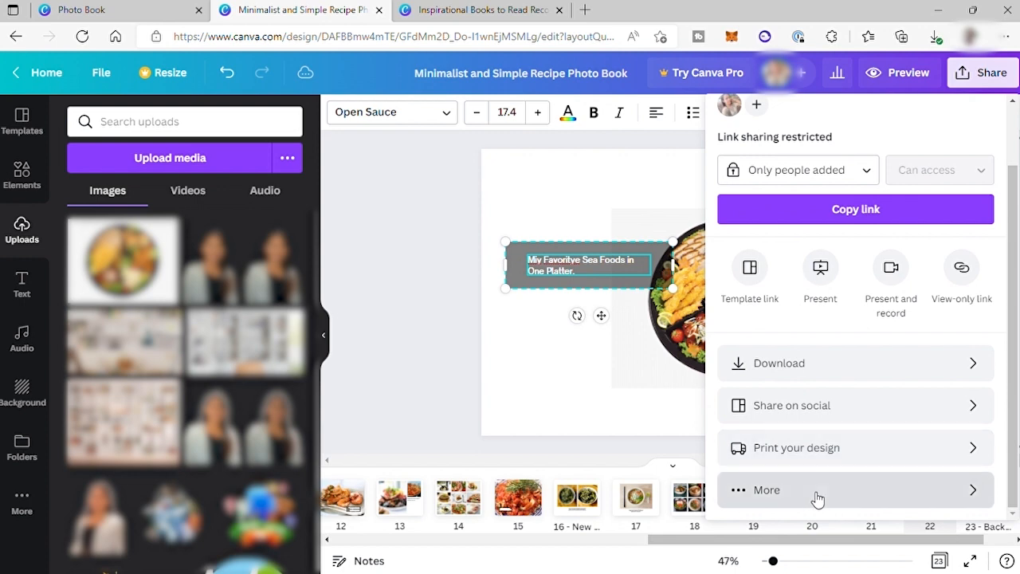
left_click(815, 488)
scroll(920, 375, "down", 4)
scroll(871, 305, "down", 5)
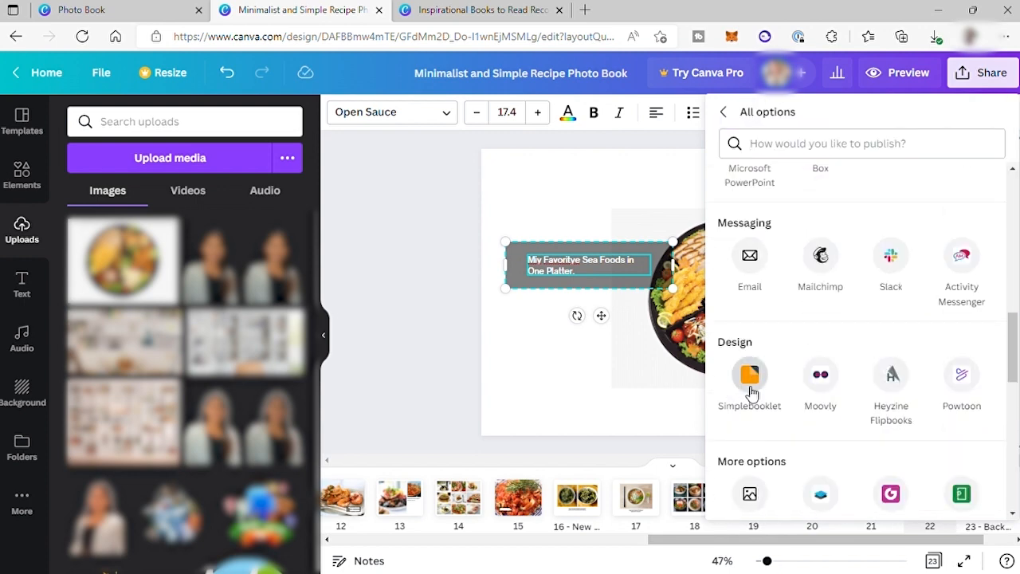
left_click(749, 373)
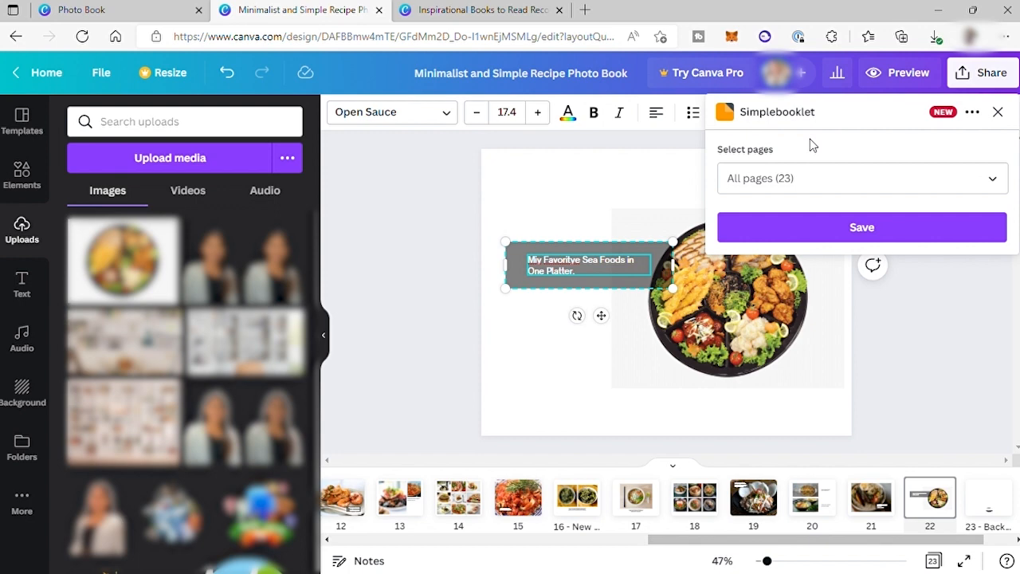
left_click(860, 230)
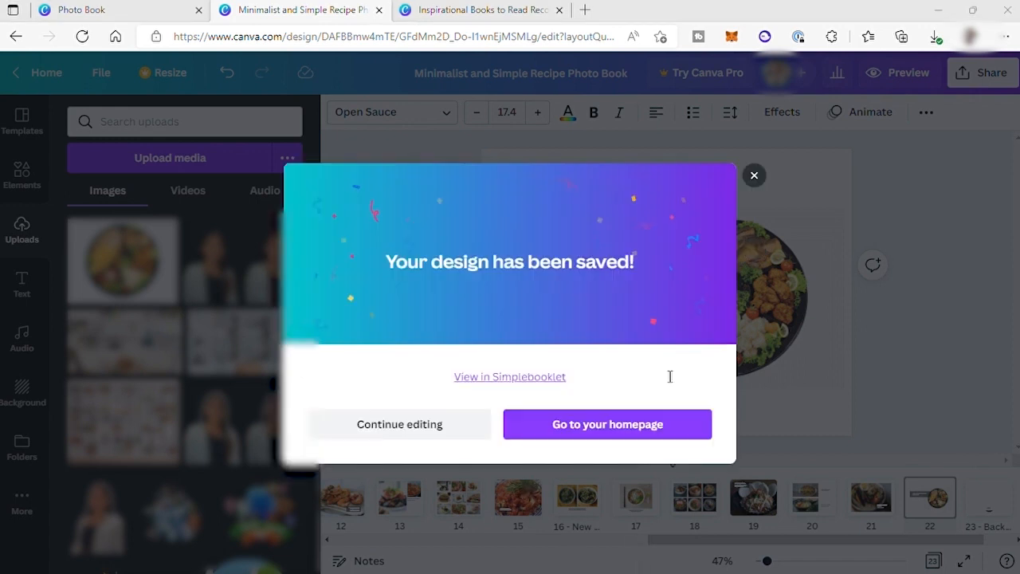
left_click(499, 379)
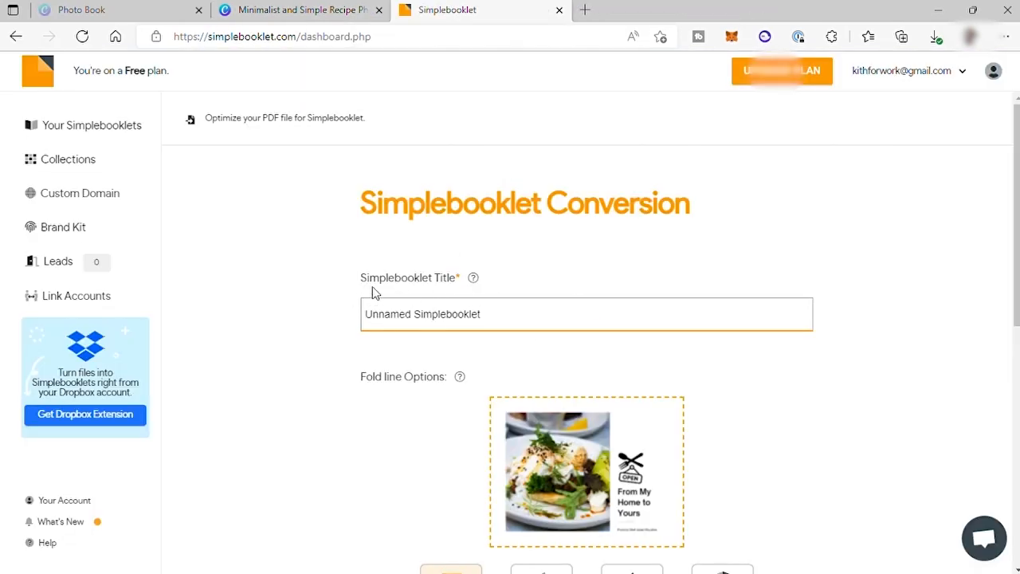
Step: Replace the Simplebooklet title with "My Restaurant Menu"
left_click(500, 325)
left_click_drag(476, 318, 336, 317)
key("BackSpace")
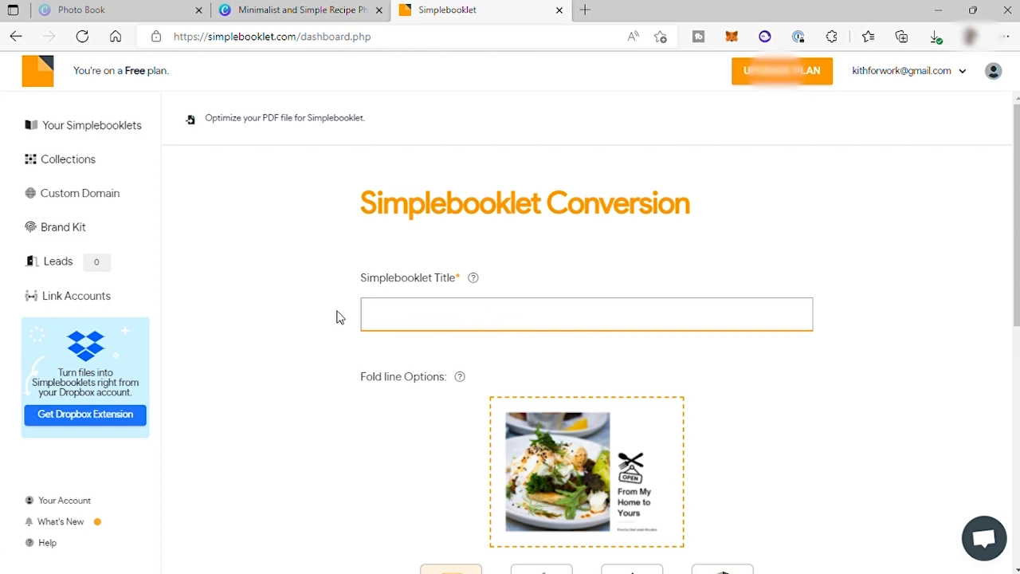
type("My Restaurant Menu")
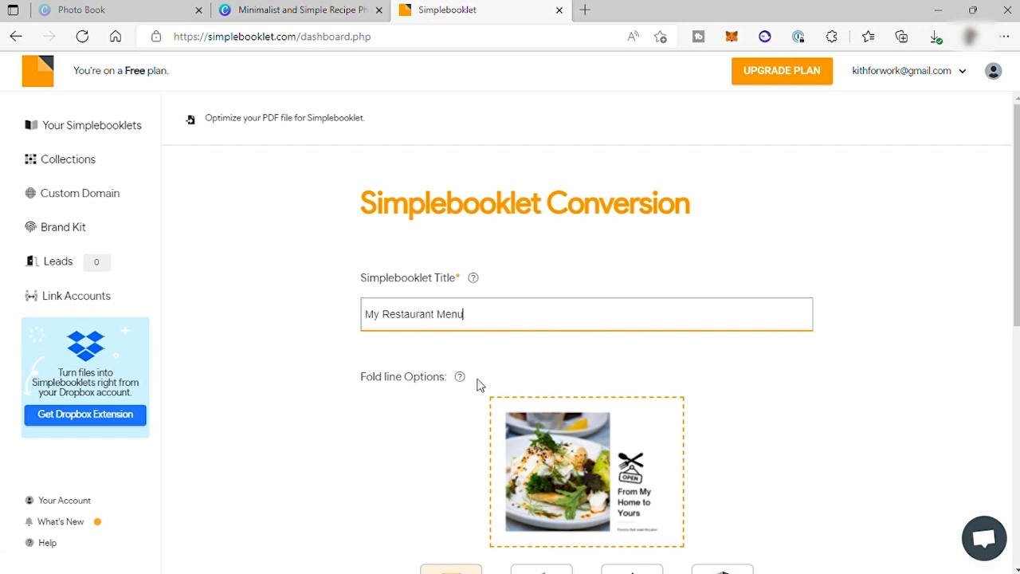
Step: Try the Bifold, Trifold and Foldgate fold lines, choose No Fold, and complete the conversion with the HTML5 method
scroll(477, 385, "down", 2)
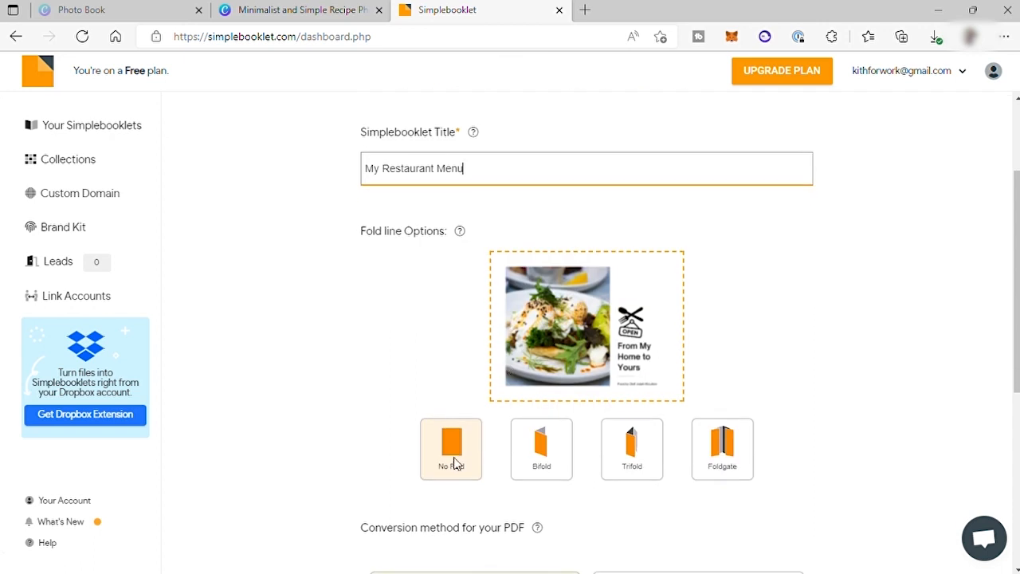
left_click(535, 454)
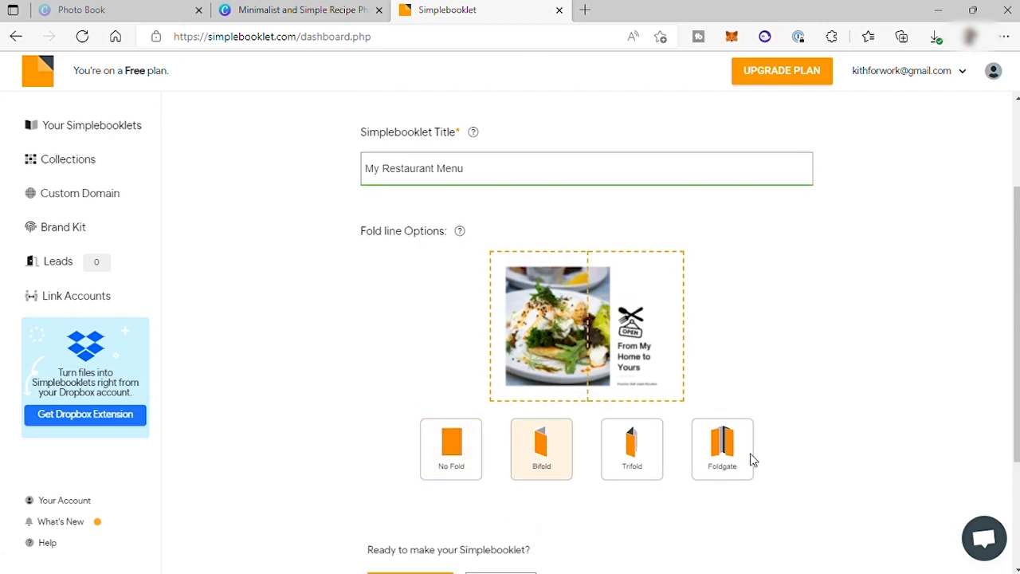
left_click(647, 458)
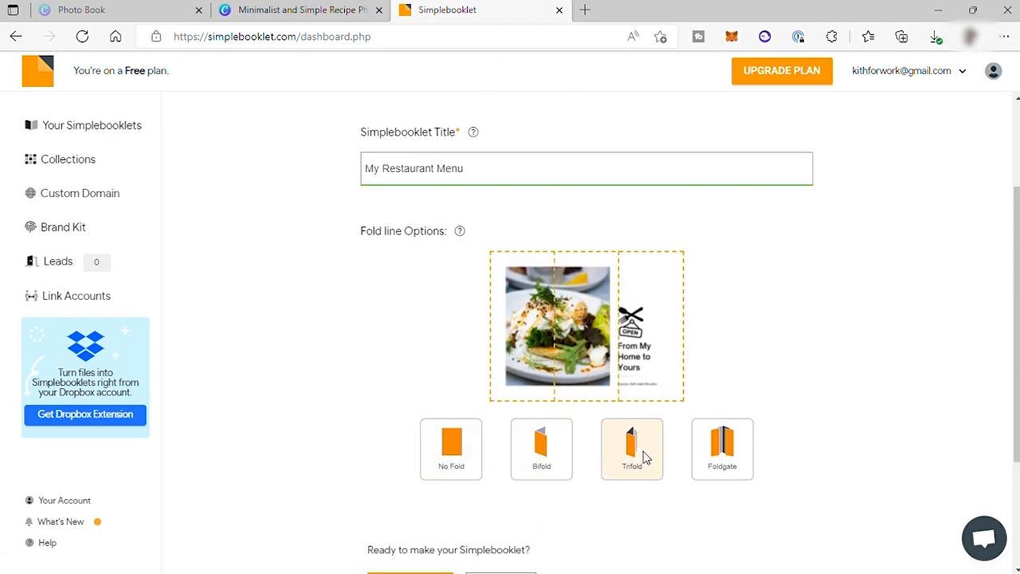
left_click(738, 452)
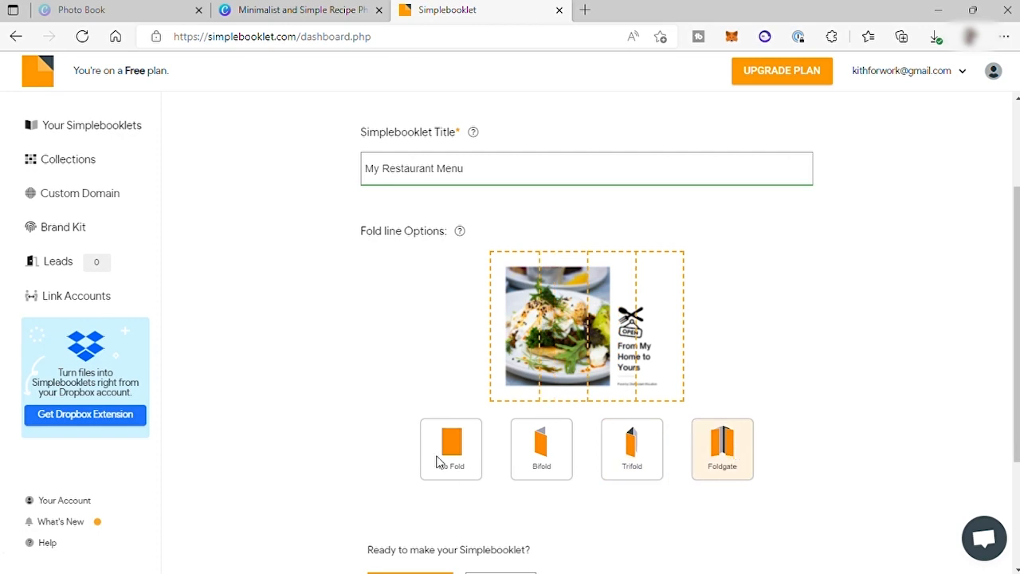
left_click(438, 462)
scroll(510, 409, "down", 4)
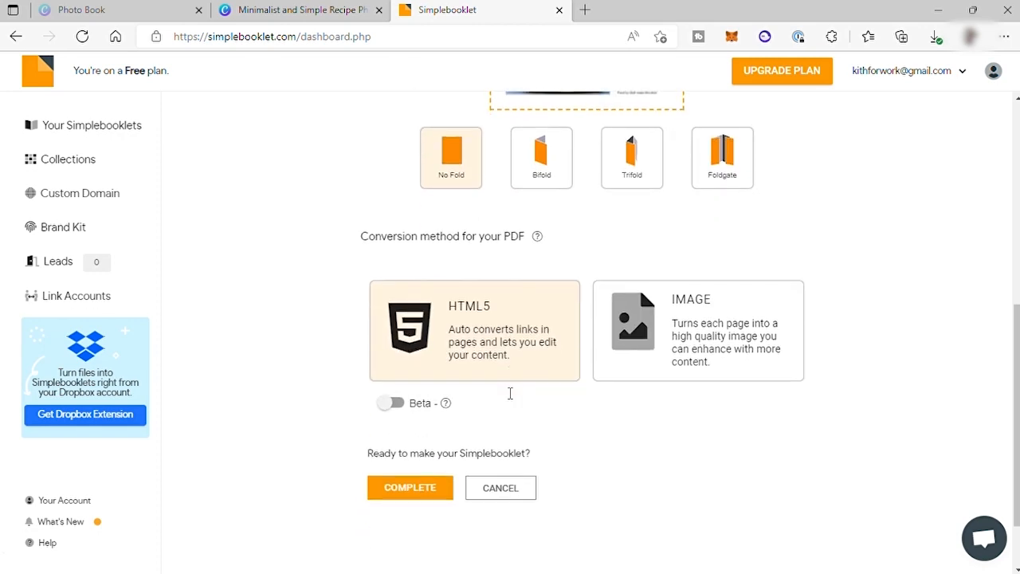
left_click(418, 486)
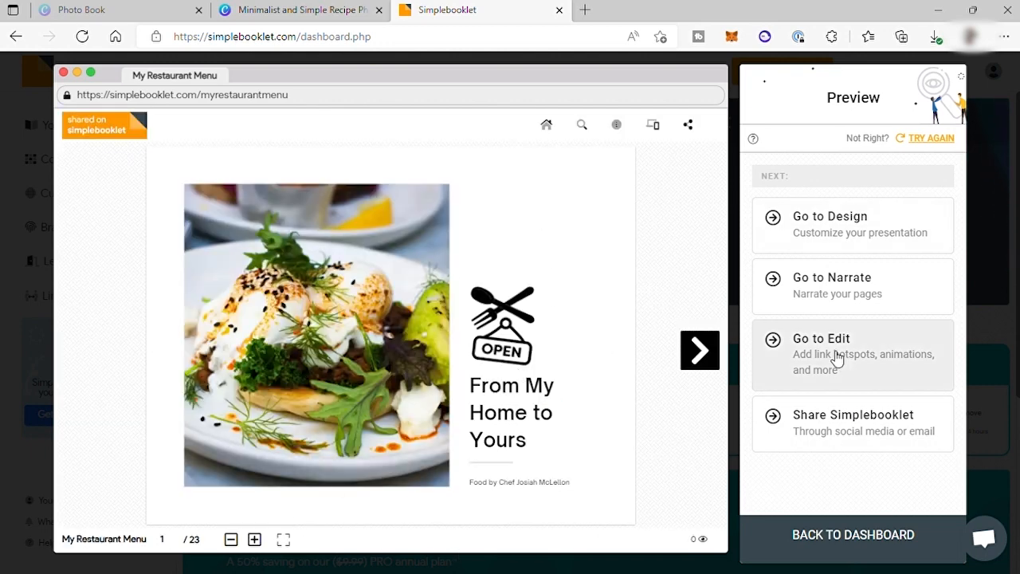
Step: Flip forward and back between the first pages in the booklet preview
left_click(712, 351)
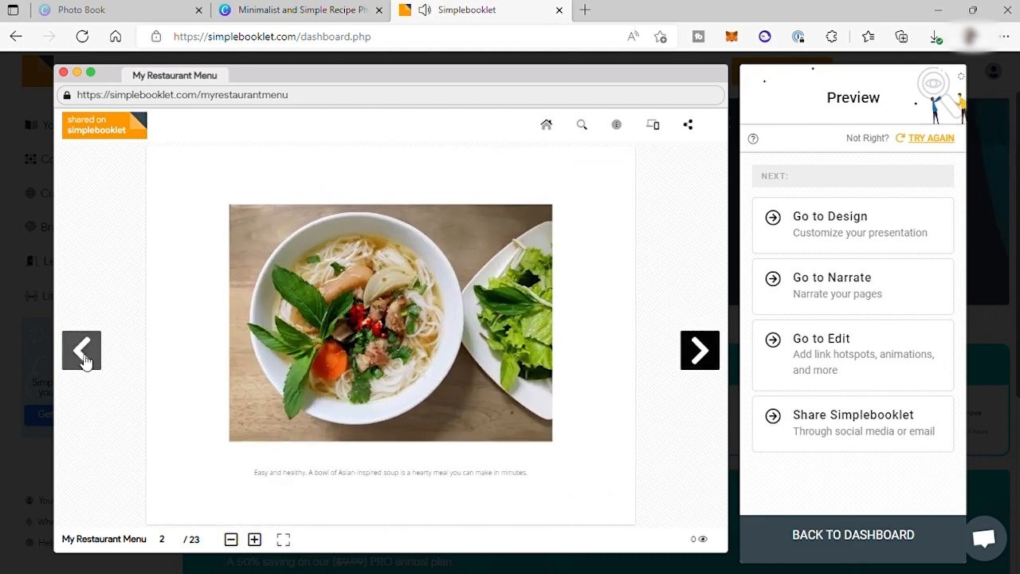
left_click(85, 361)
left_click(86, 351)
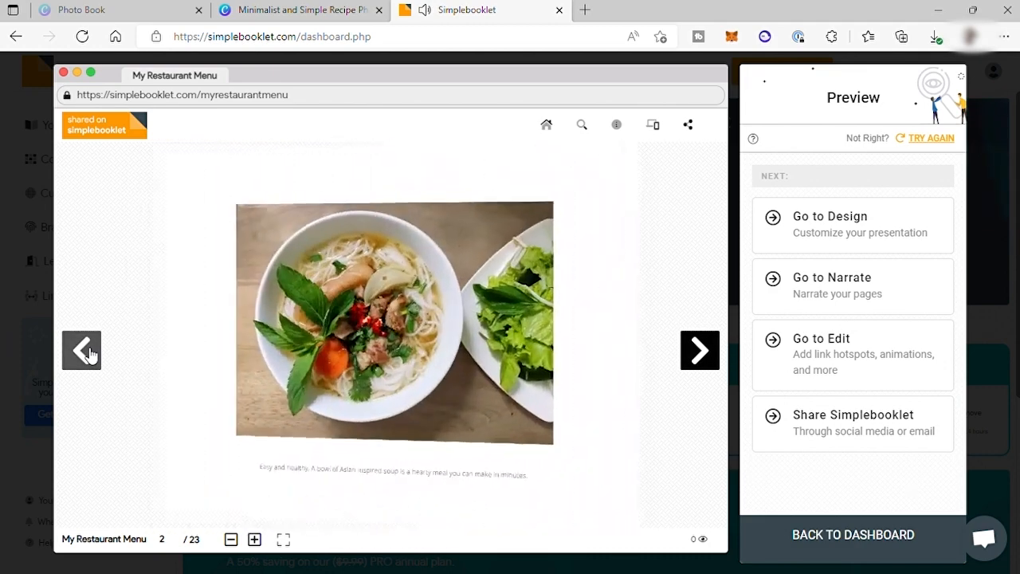
left_click(88, 357)
Step: Go to the booklet's Design stage, apply the Table theme, and dismiss the Canva completion notice
left_click(800, 239)
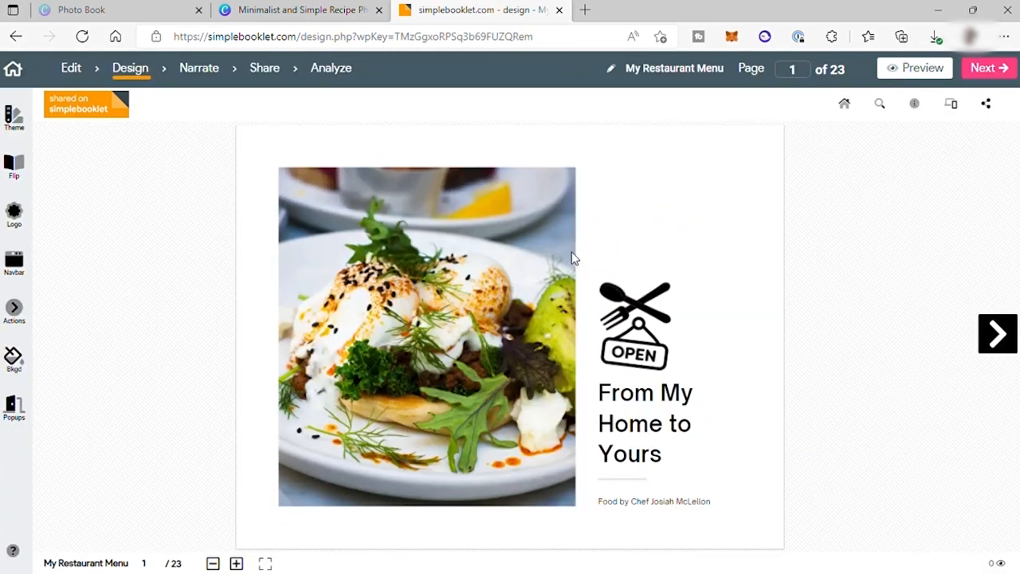
left_click(14, 120)
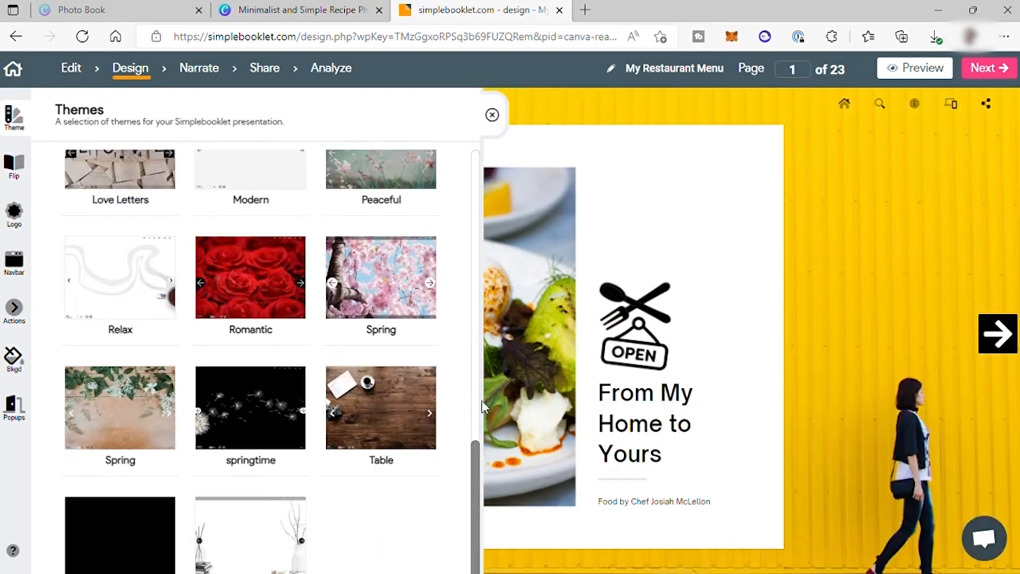
left_click(373, 422)
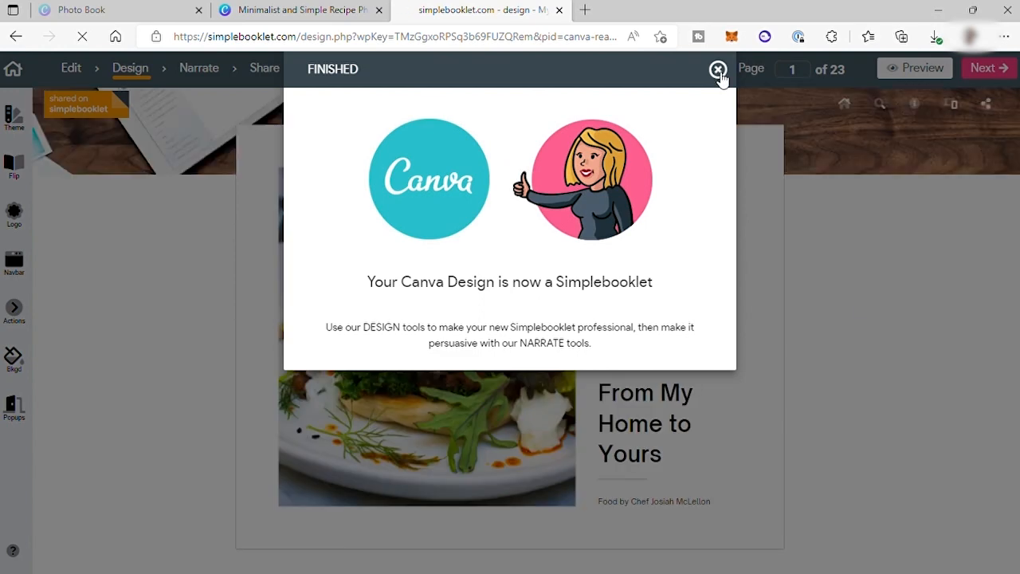
left_click(718, 70)
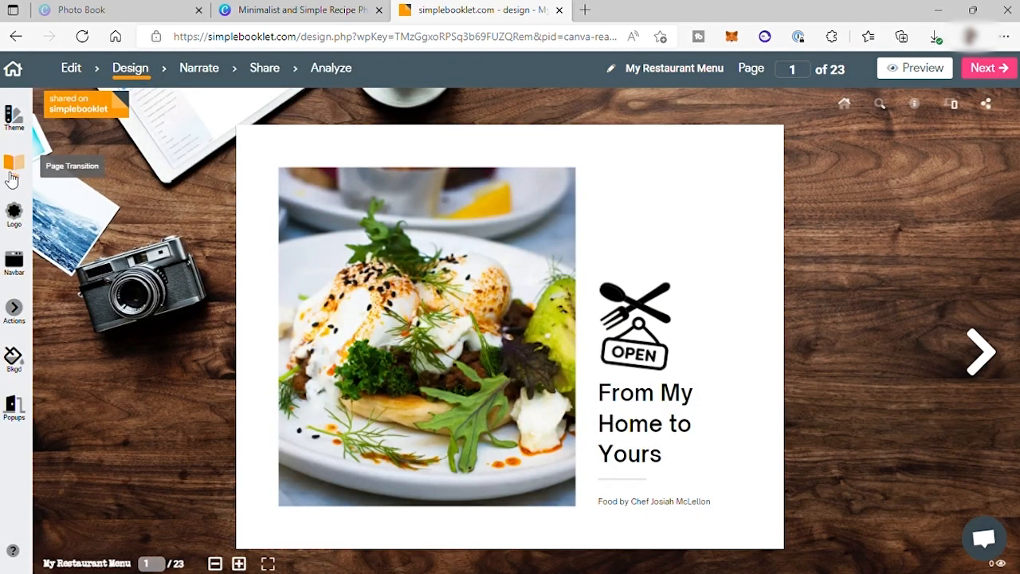
Step: Set the booklet's desktop page transition to the single-page Page Curl and dismiss the completion notice
left_click(12, 165)
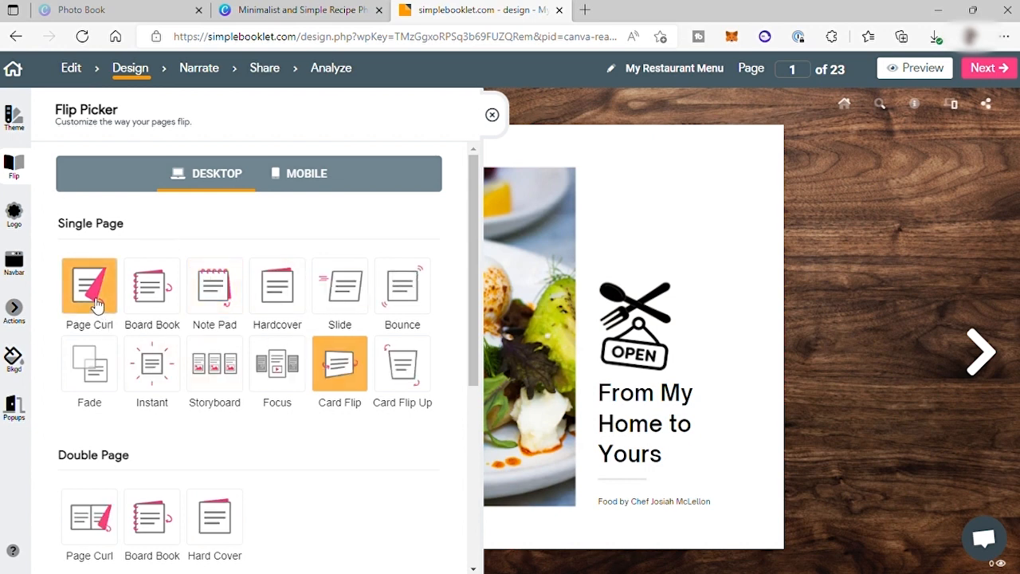
left_click(92, 295)
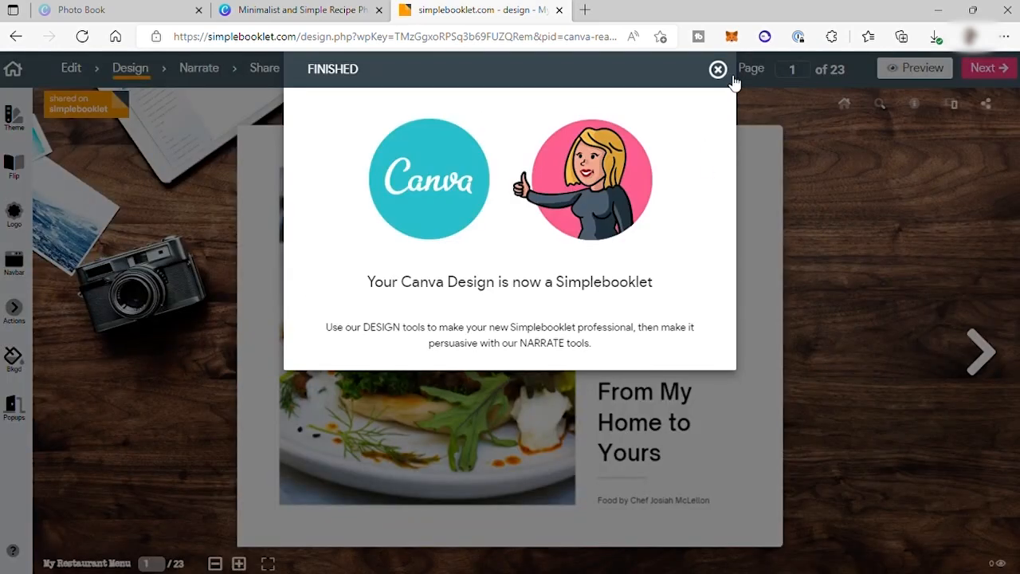
left_click(718, 69)
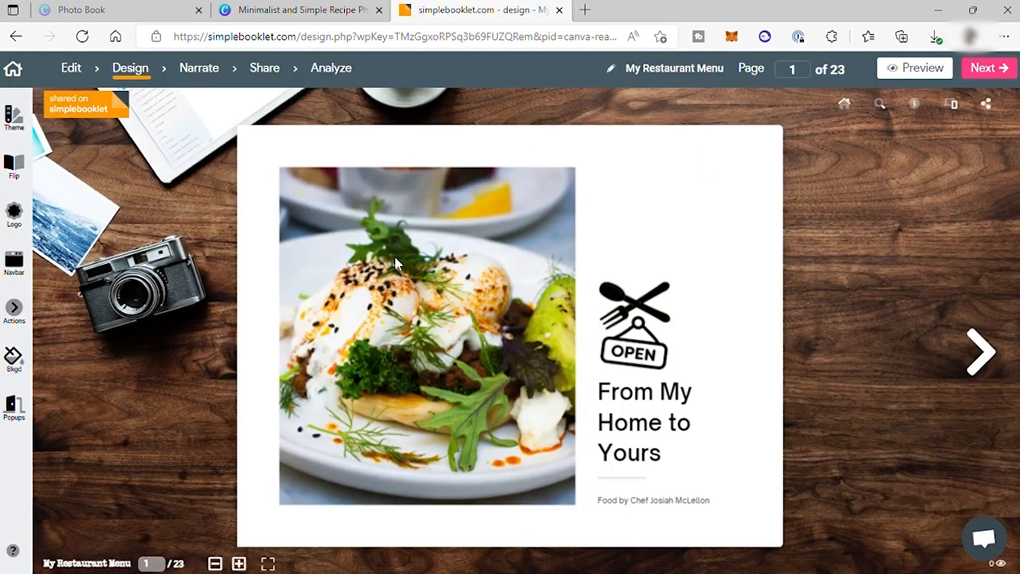
Step: Flip forward from the cover to page 7 to check the page transition
left_click(981, 353)
left_click(981, 353)
left_click(981, 353)
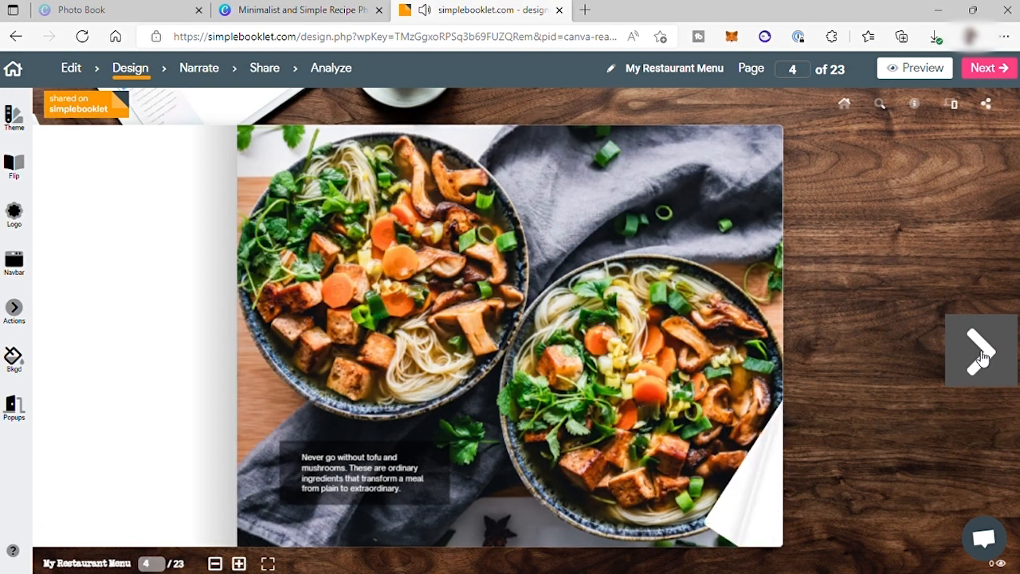
left_click(980, 353)
left_click(981, 353)
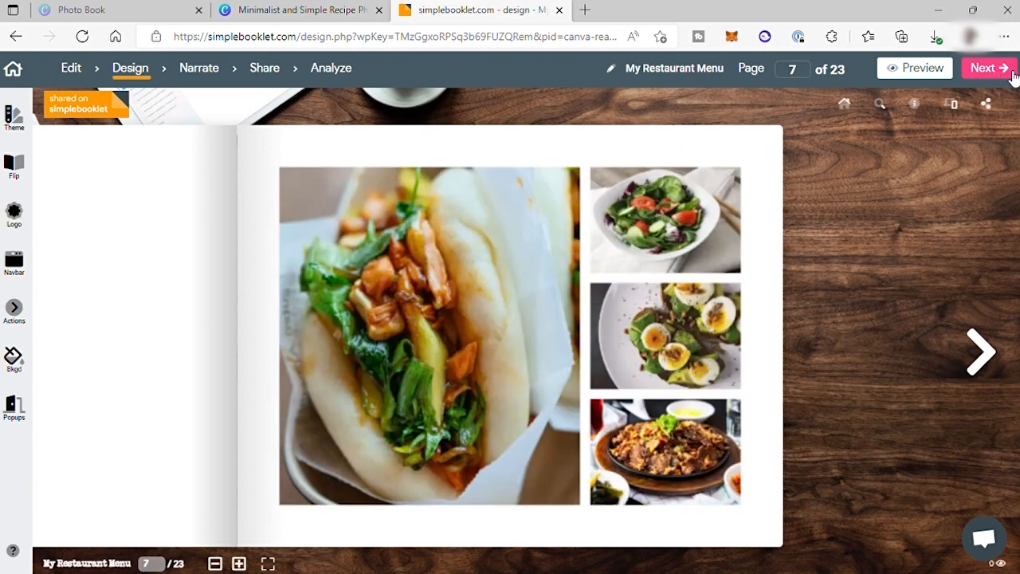
Step: Advance past the Narrate stage to Share, start sharing, and copy the booklet's link
left_click(1010, 73)
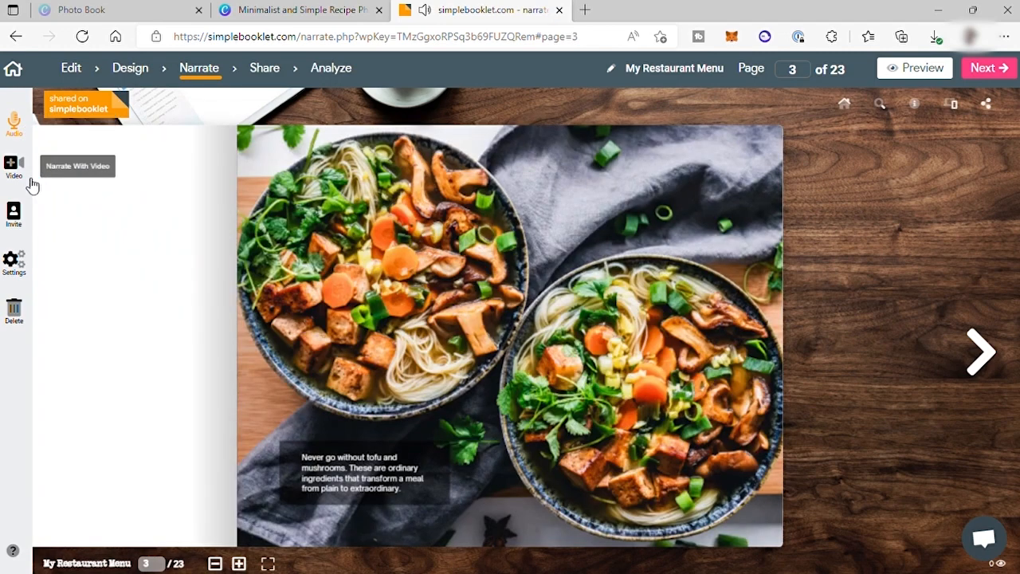
left_click(1001, 70)
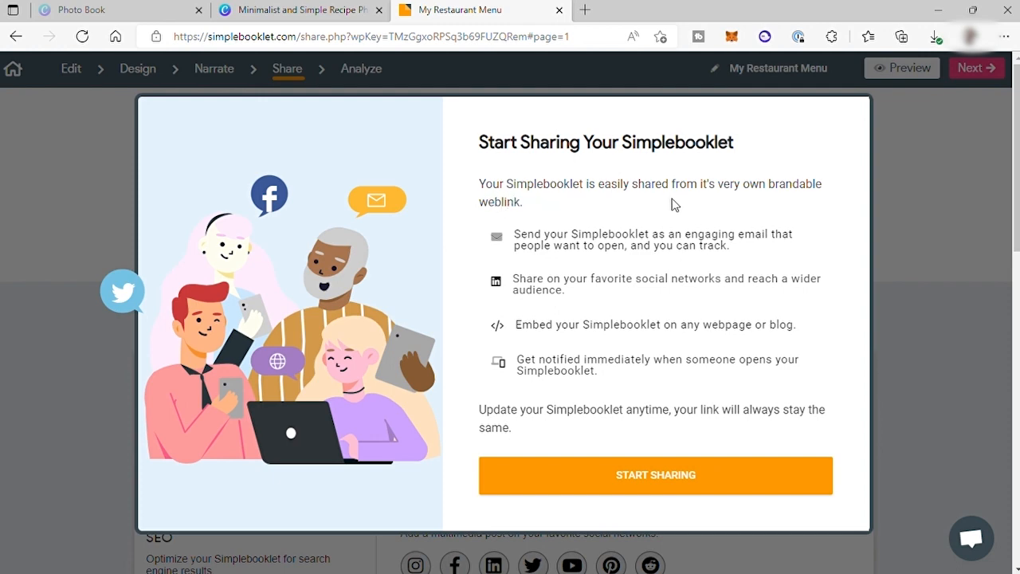
left_click(752, 476)
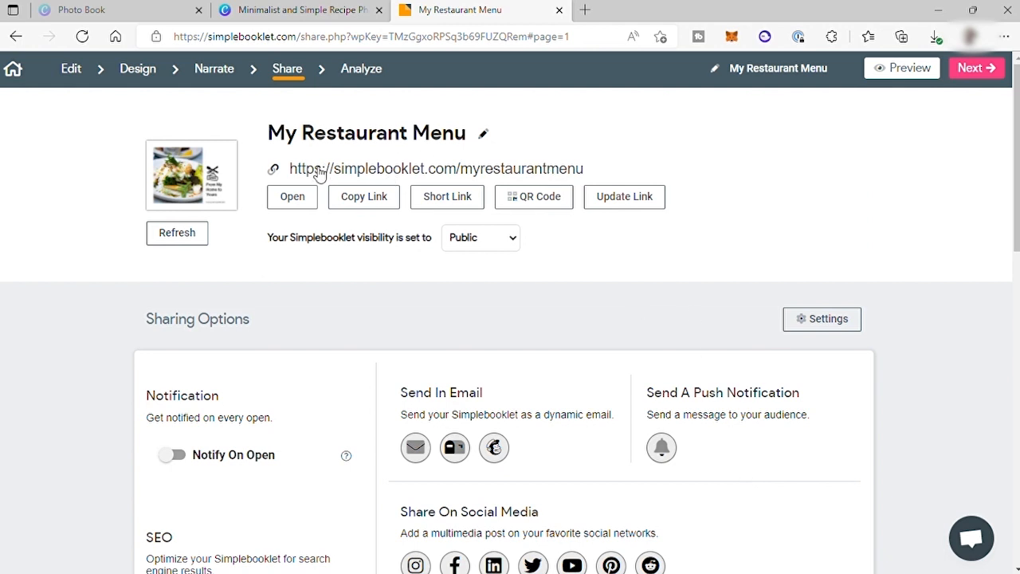
left_click(365, 201)
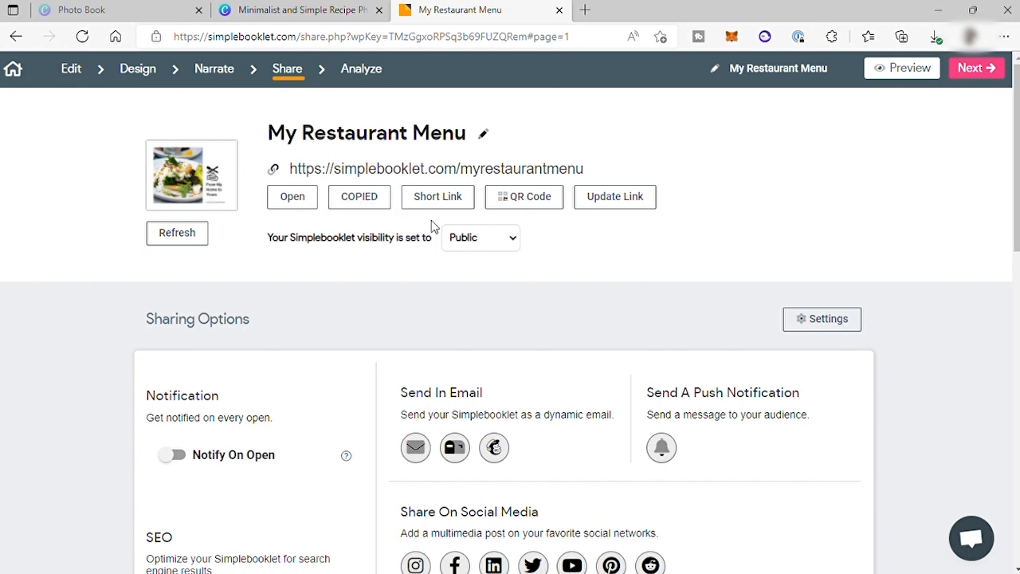
Step: Review the booklet's sharing options for email, social media, web page embedding, and download and print
scroll(540, 370, "down", 4)
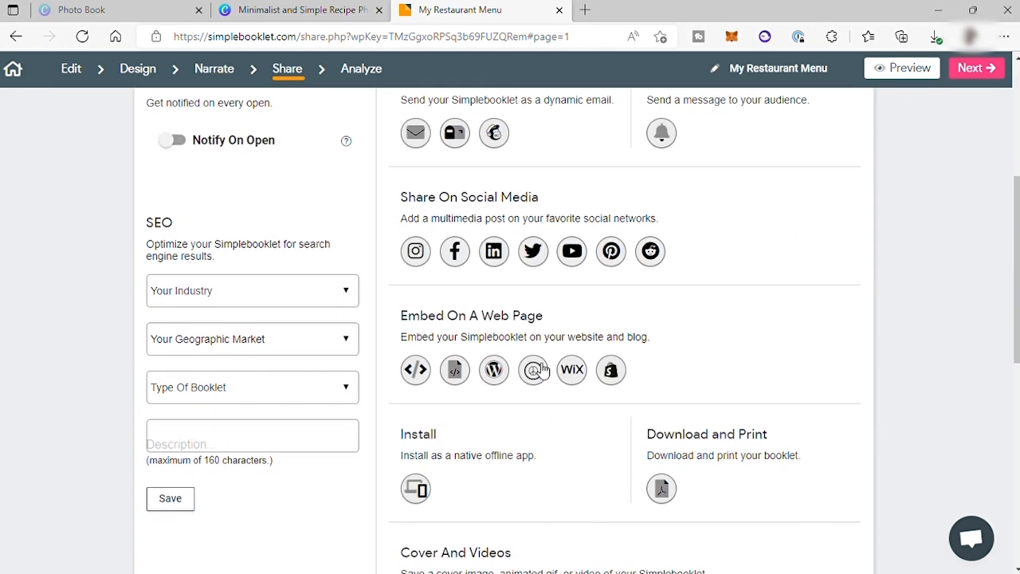
scroll(542, 330, "up", 3)
scroll(438, 301, "down", 1)
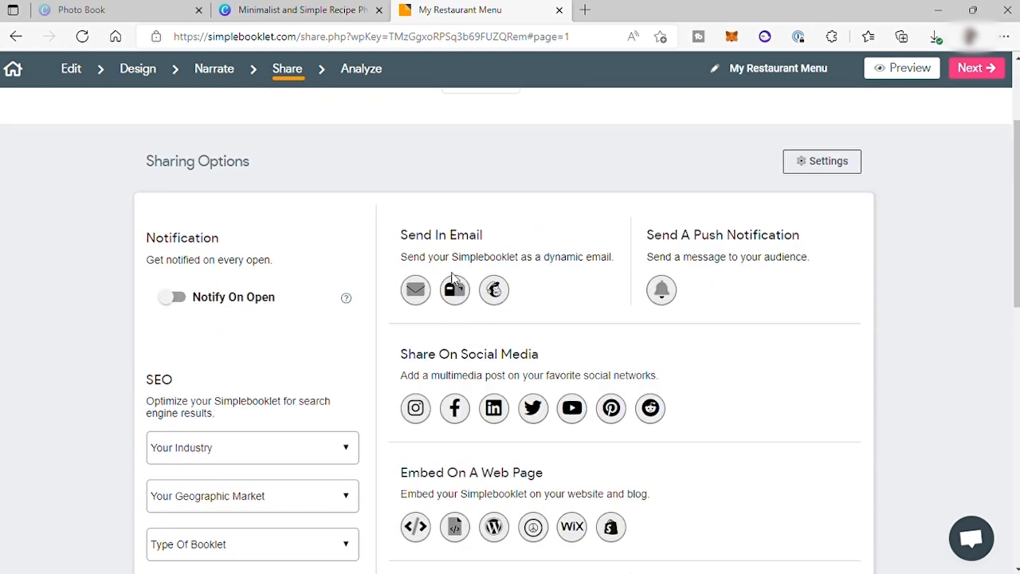
scroll(472, 380, "down", 1)
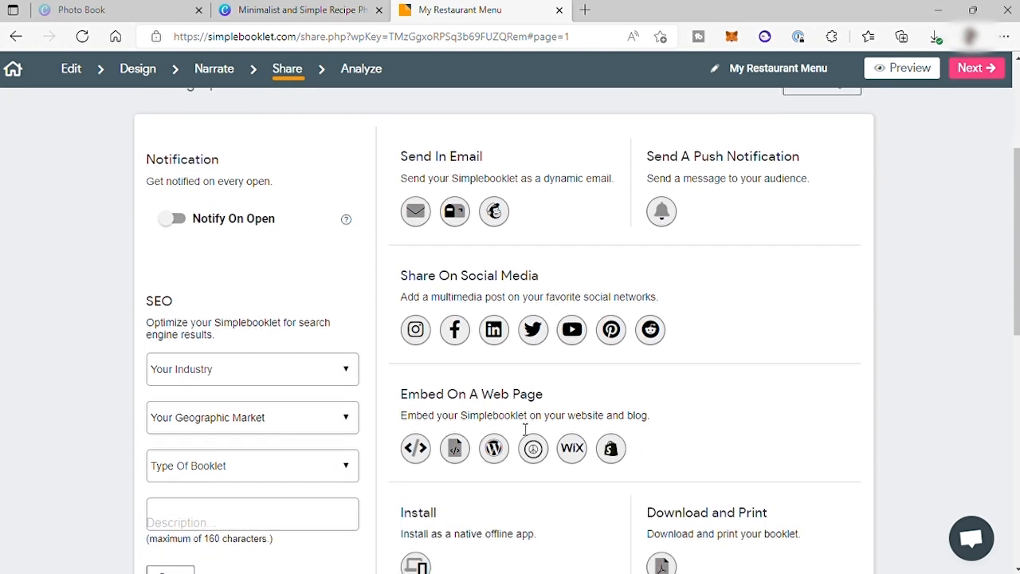
scroll(498, 412, "down", 1)
scroll(526, 422, "up", 3)
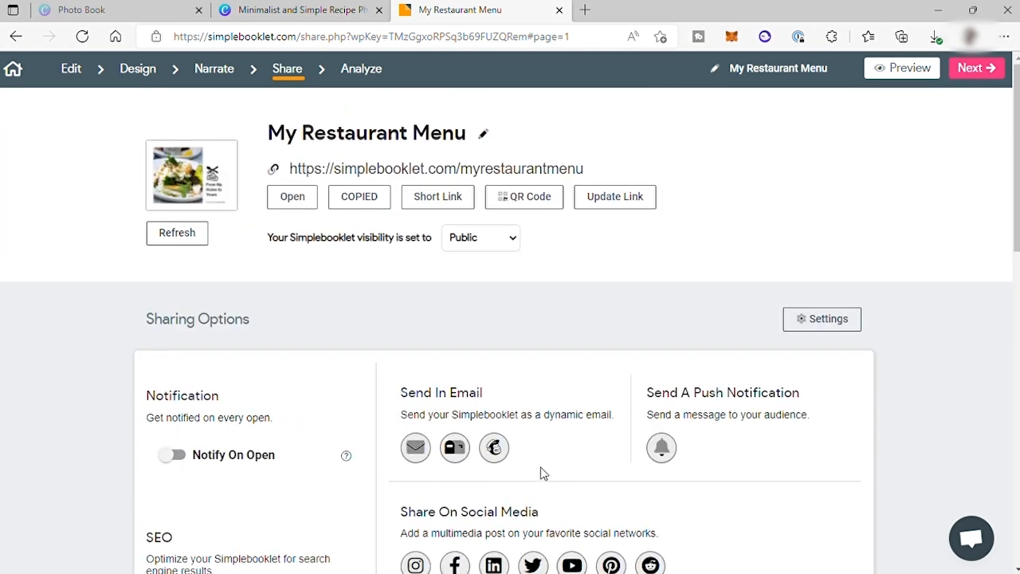
Step: Leave the Share stage and flip the booklet forward from the cover to page 3 in Narrate
left_click(1002, 69)
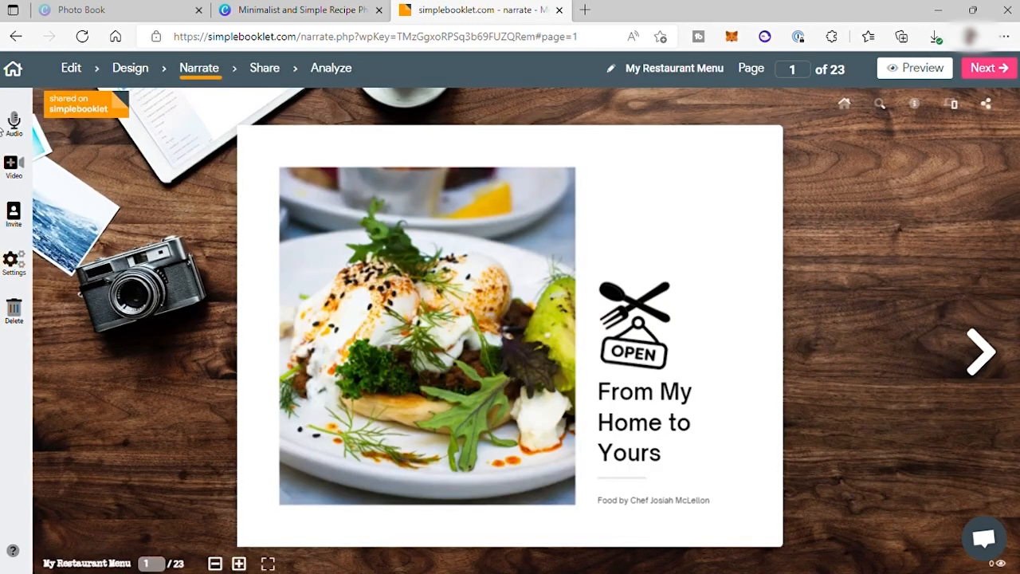
left_click(965, 379)
left_click(969, 369)
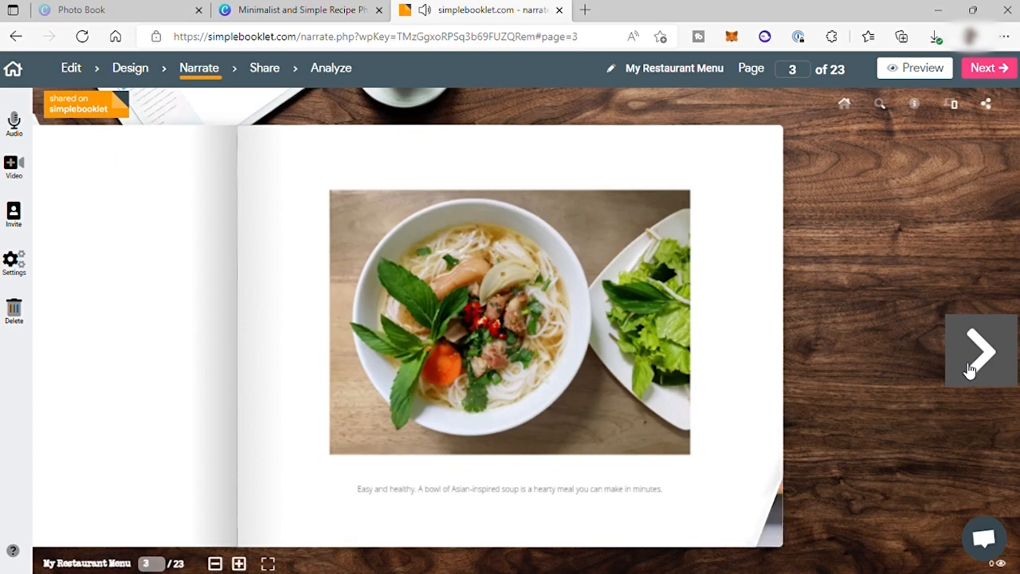